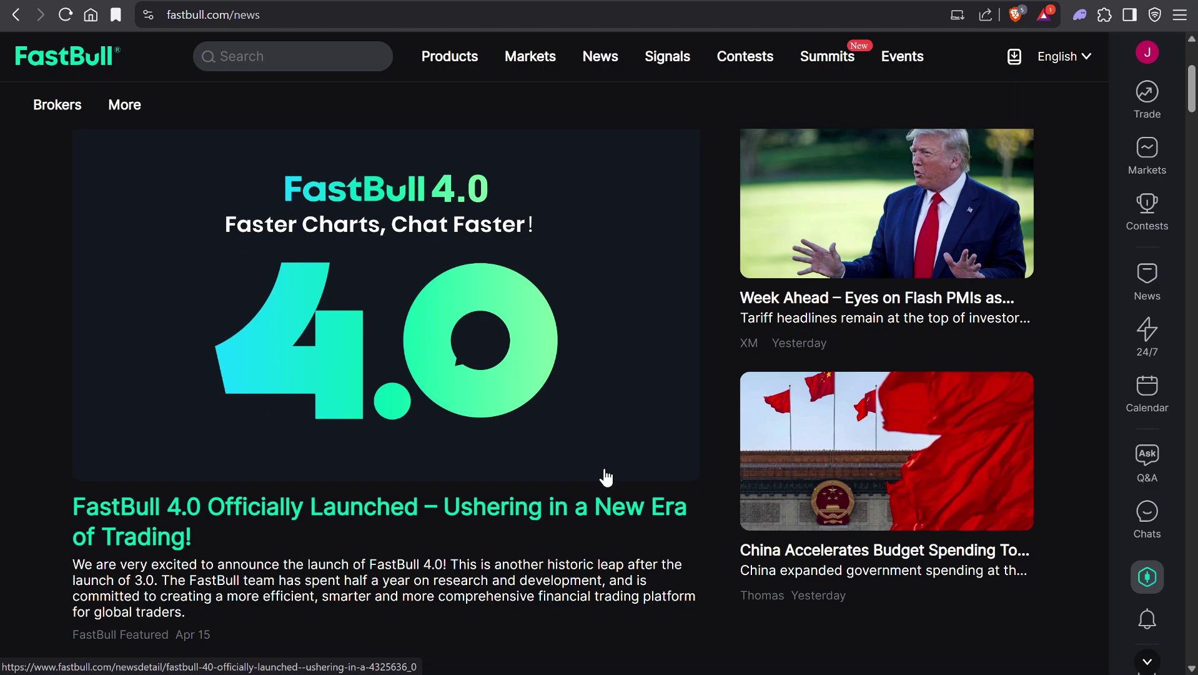
scroll(606, 478, "up", 3)
scroll(606, 478, "down", 5)
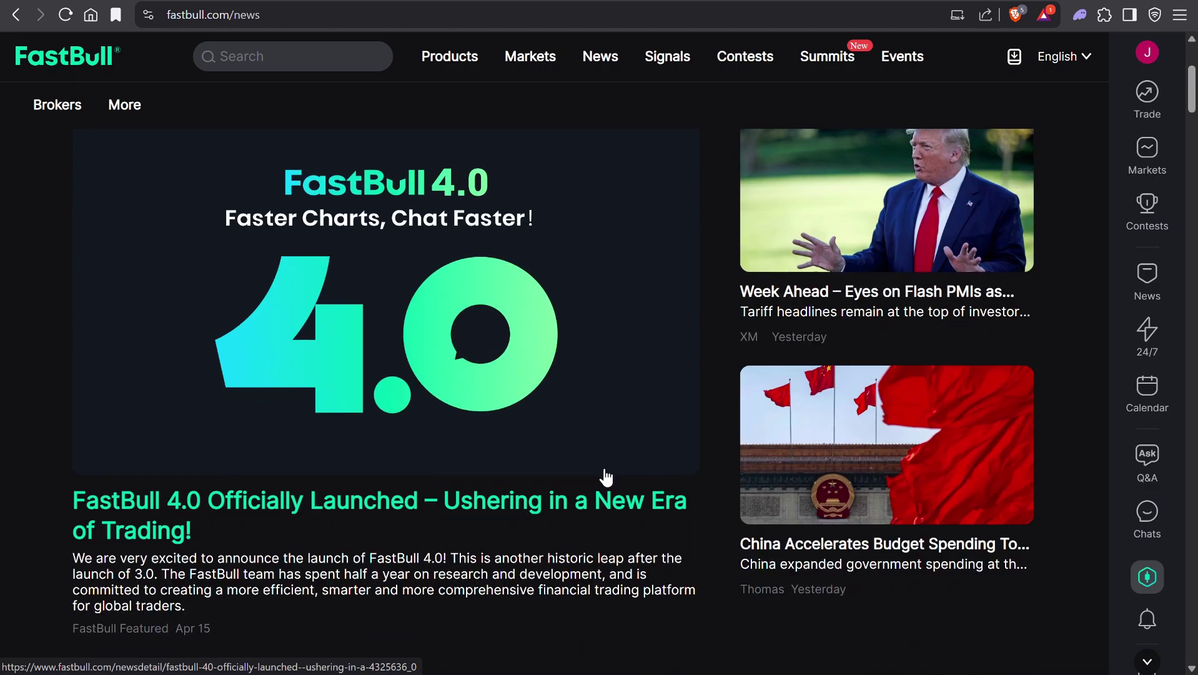
scroll(606, 478, "up", 5)
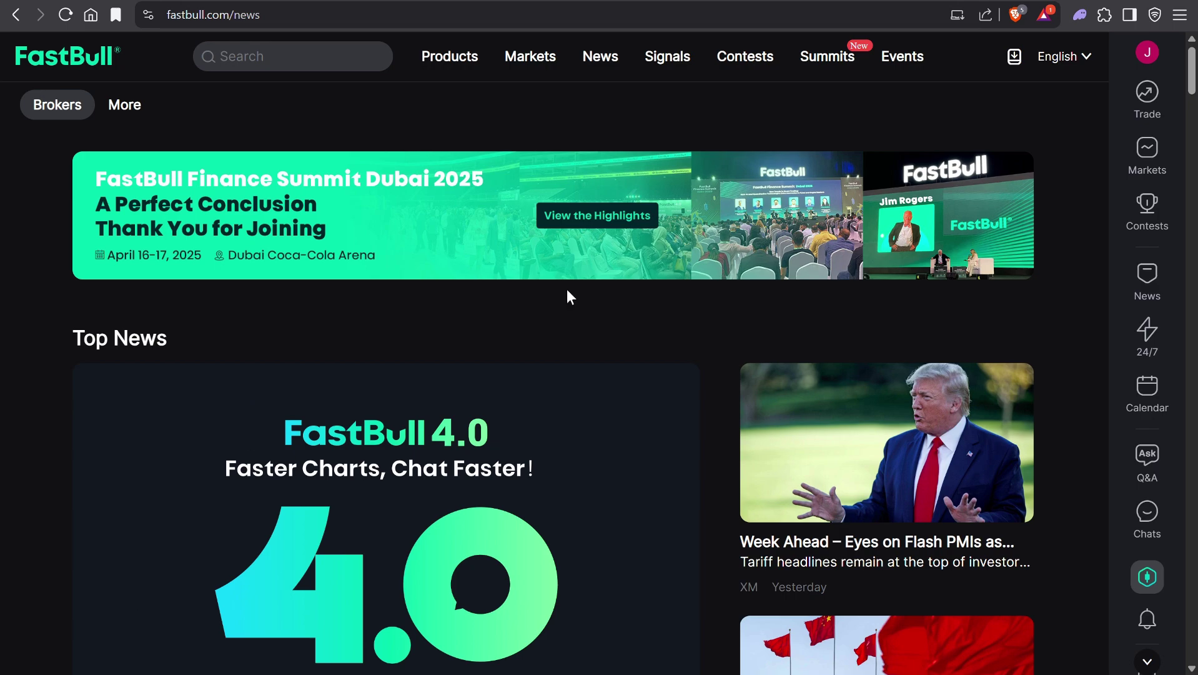
mouse_move(468, 55)
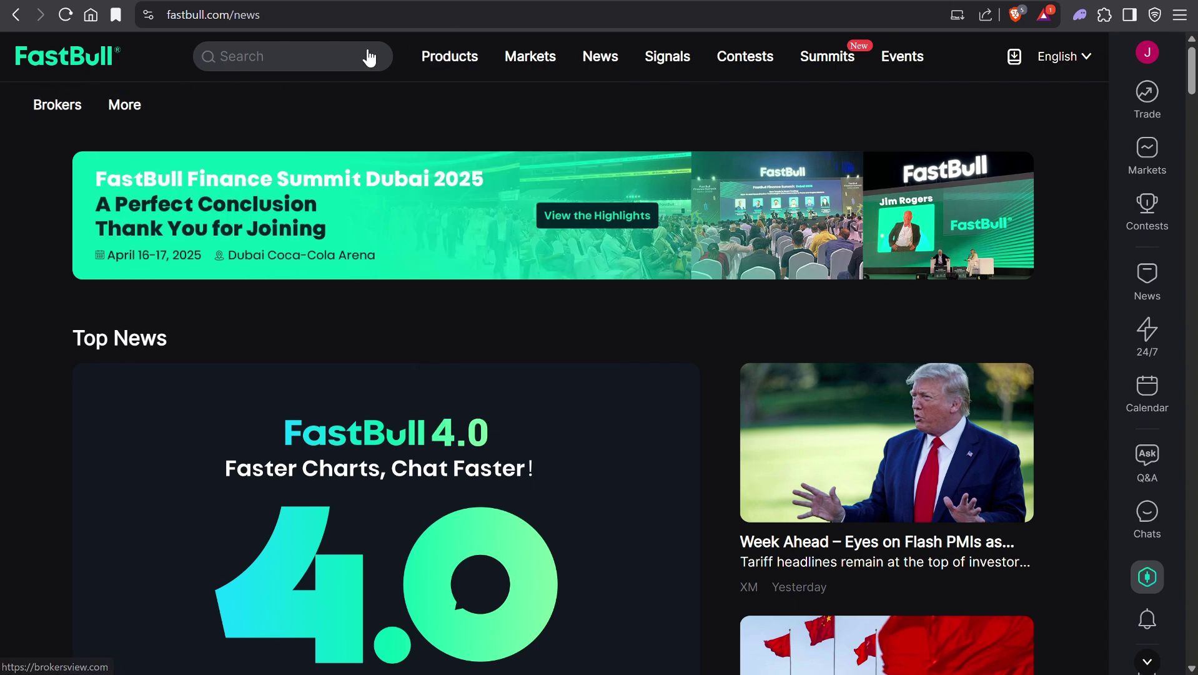
mouse_move(601, 60)
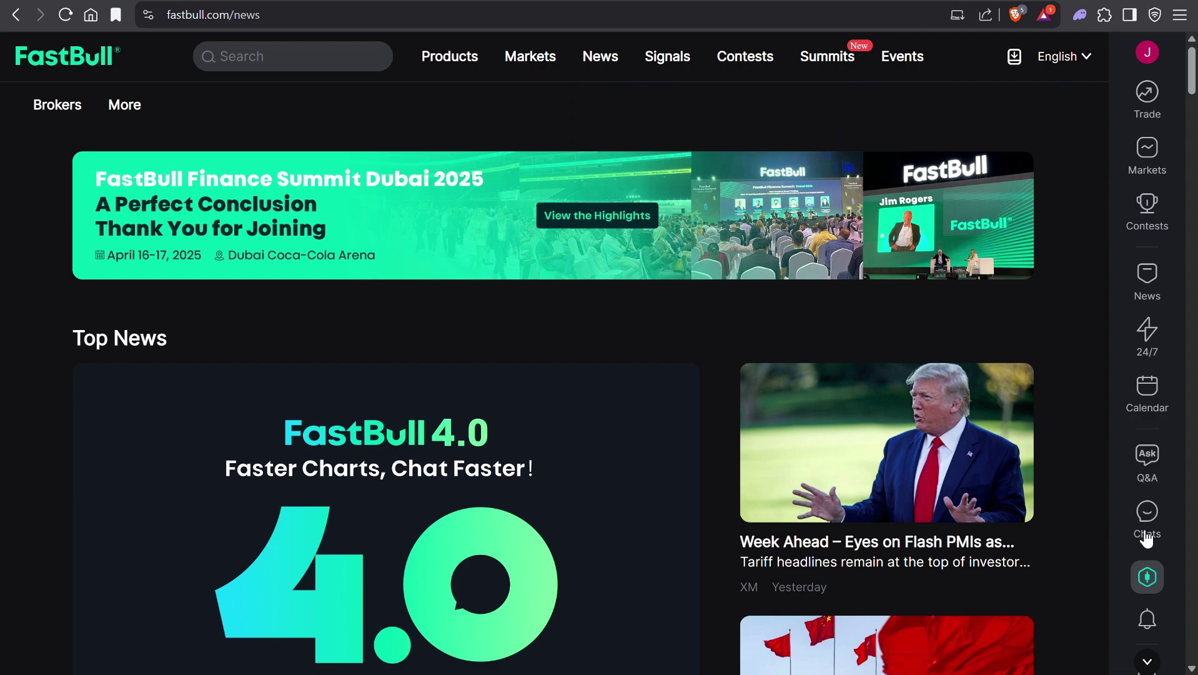
Step: Open the community chats beside the news page and read through the recent chat messages
left_click(1119, 514)
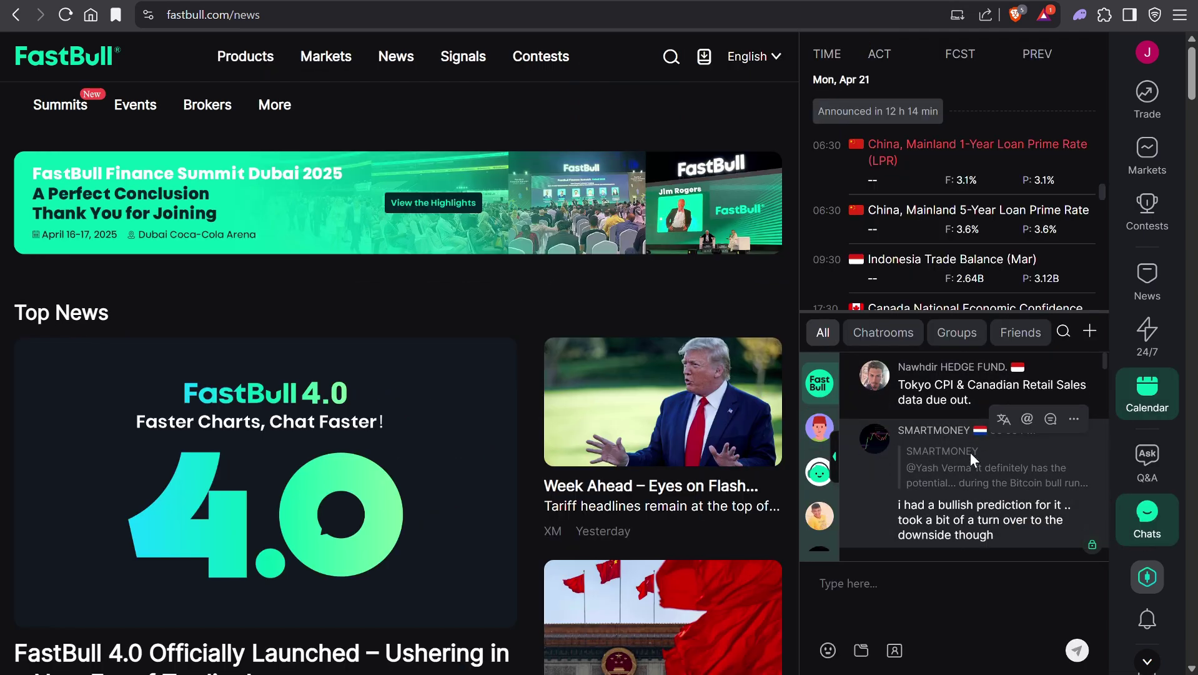
scroll(970, 452, "up", 3)
scroll(1009, 464, "down", 3)
left_click_drag(1104, 443, 1101, 544)
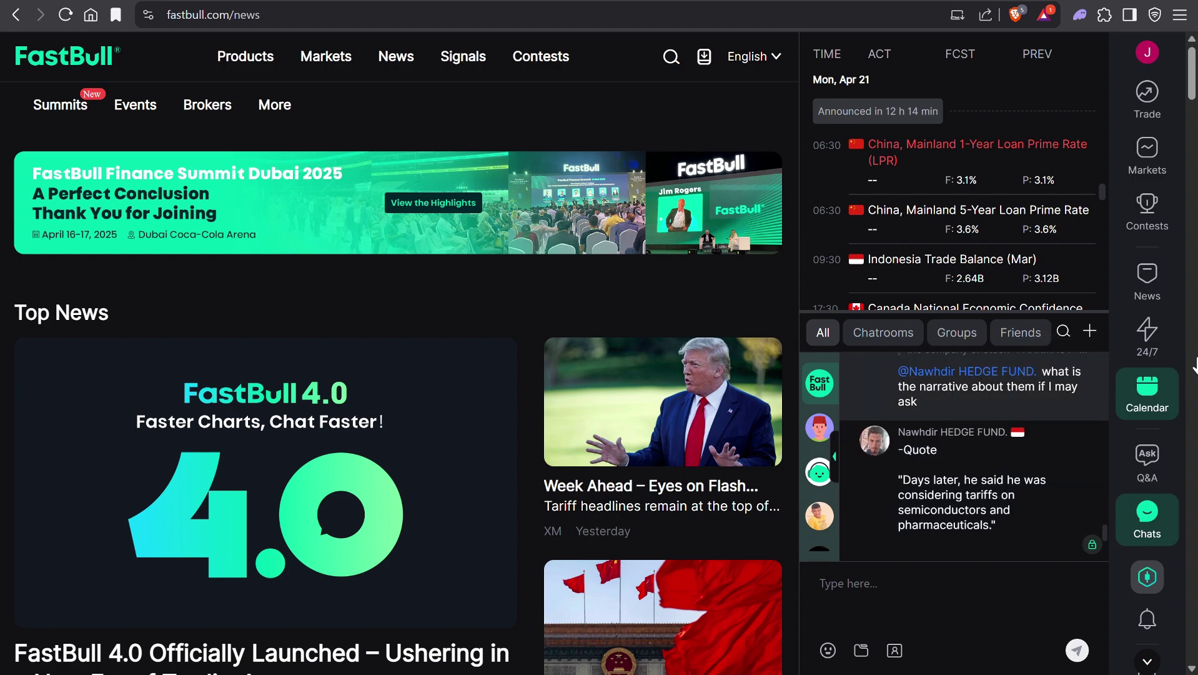
Step: Open the free Charts product
left_click(178, 18)
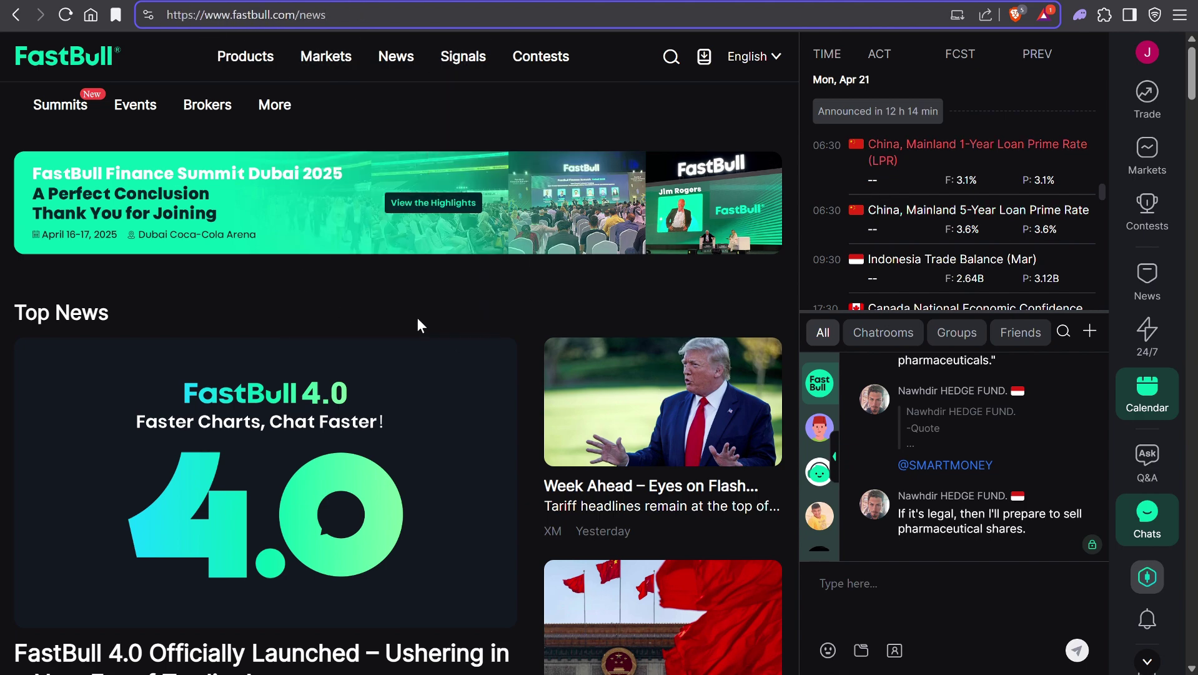
scroll(417, 318, "down", 2)
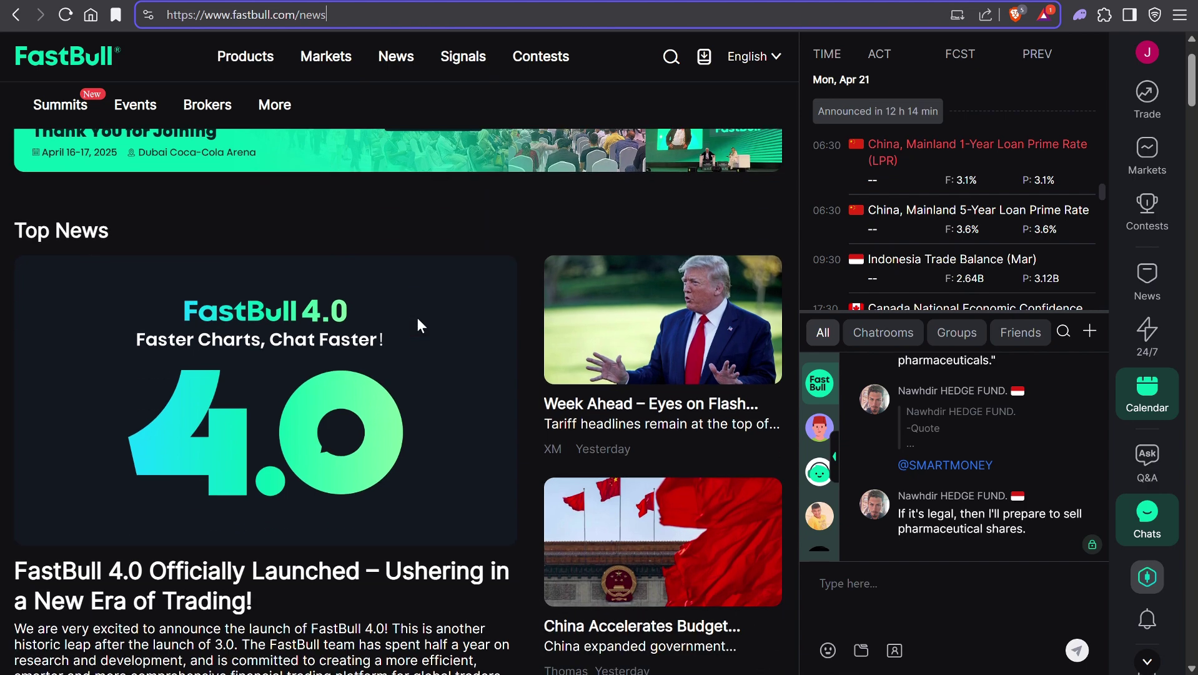
scroll(417, 317, "up", 2)
mouse_move(260, 63)
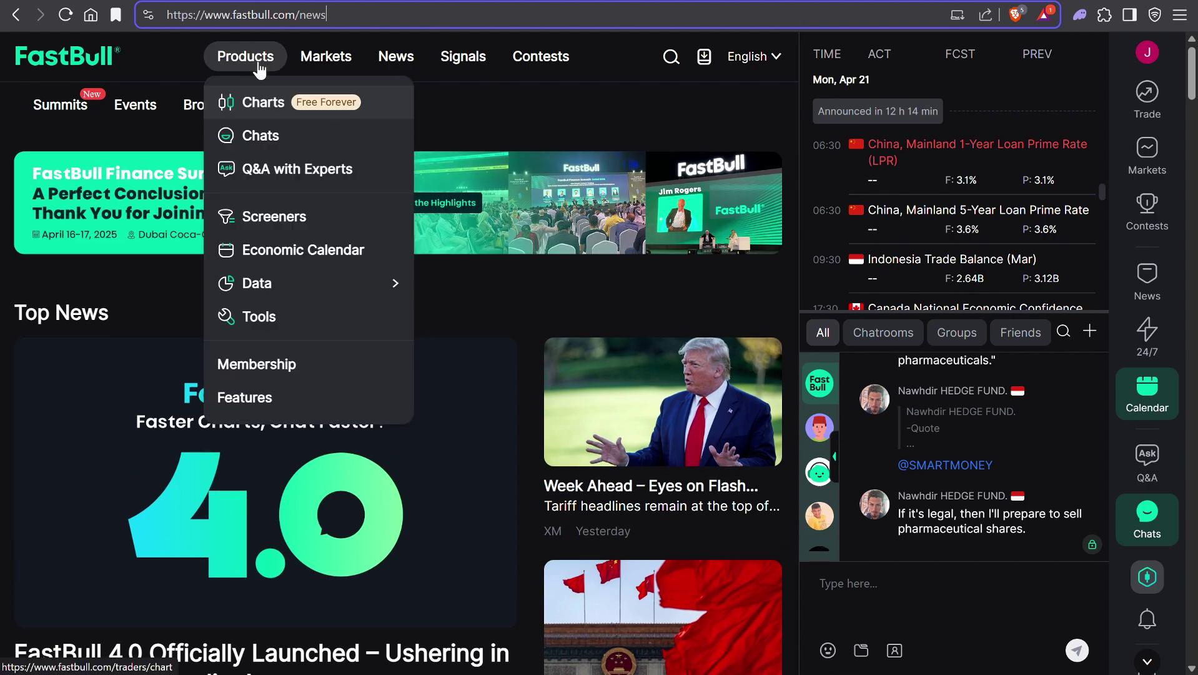
left_click(265, 105)
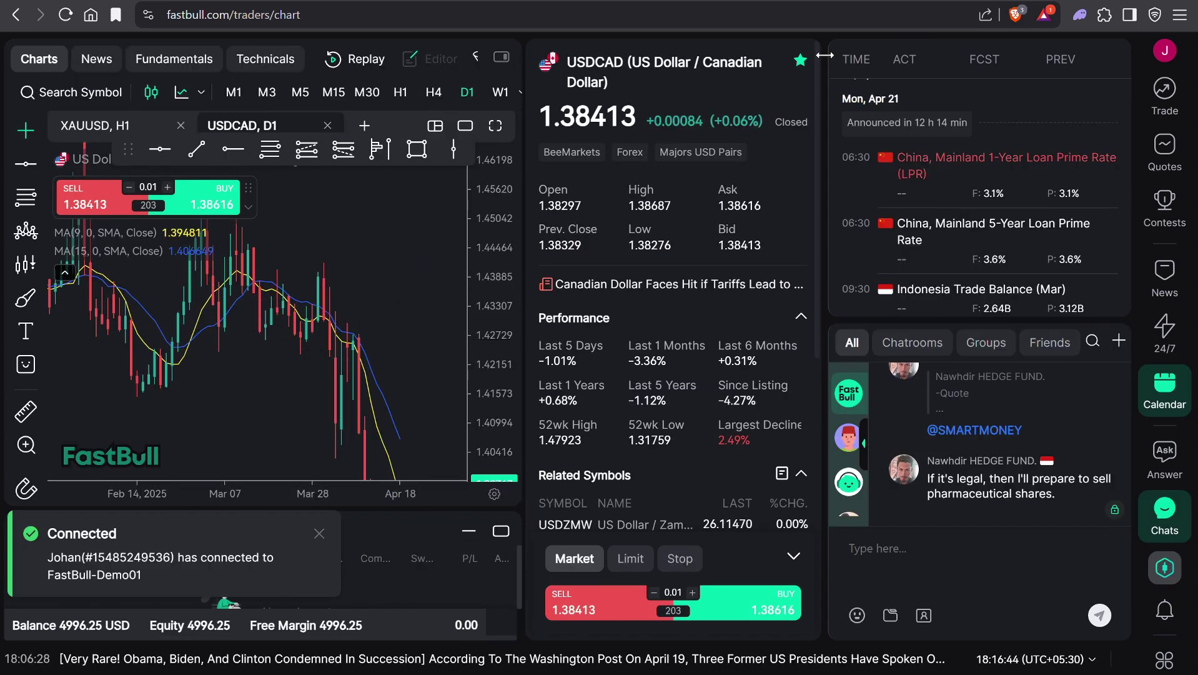
Step: Hide the symbol details, calendar and chats beside the USDCAD chart and collapse the trade list to enlarge the chart
scroll(630, 343, "down", 3)
scroll(632, 337, "up", 4)
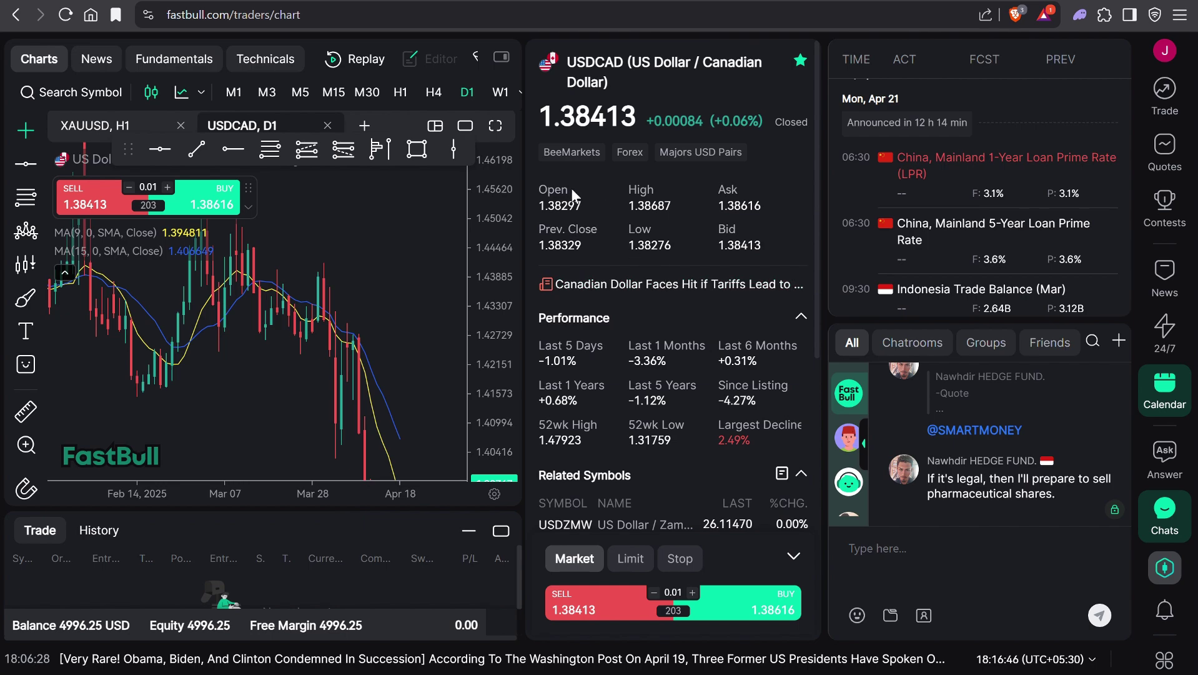
scroll(549, 206, "down", 2)
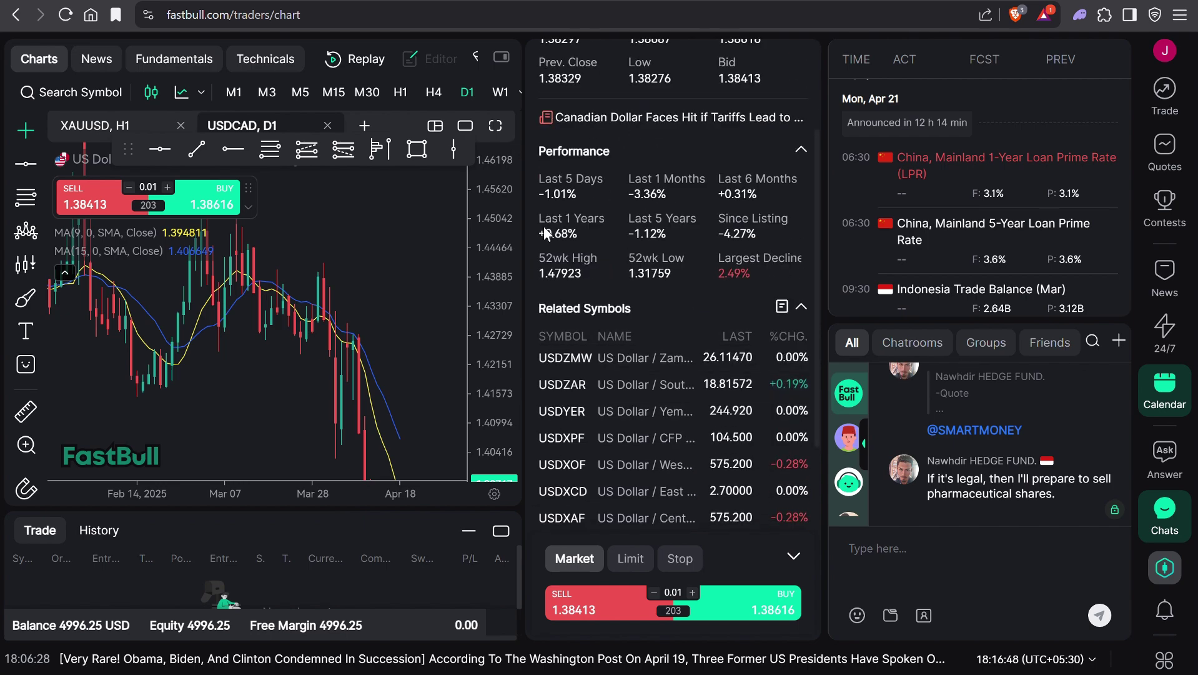
left_click(508, 91)
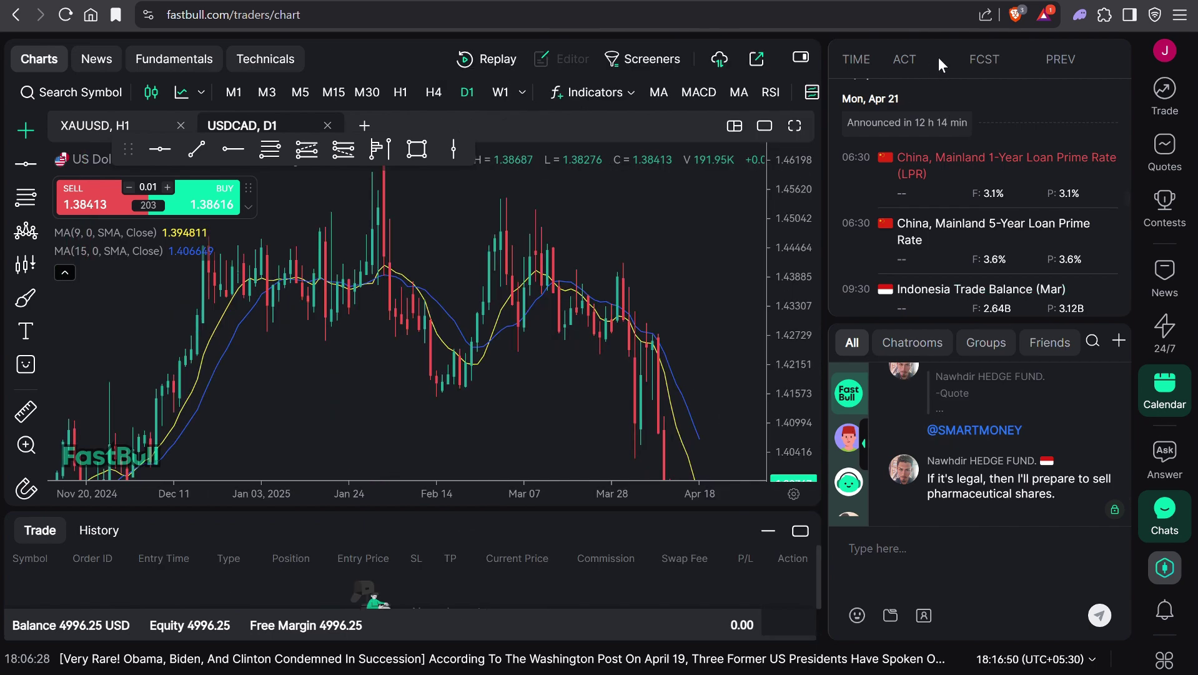
left_click(1166, 531)
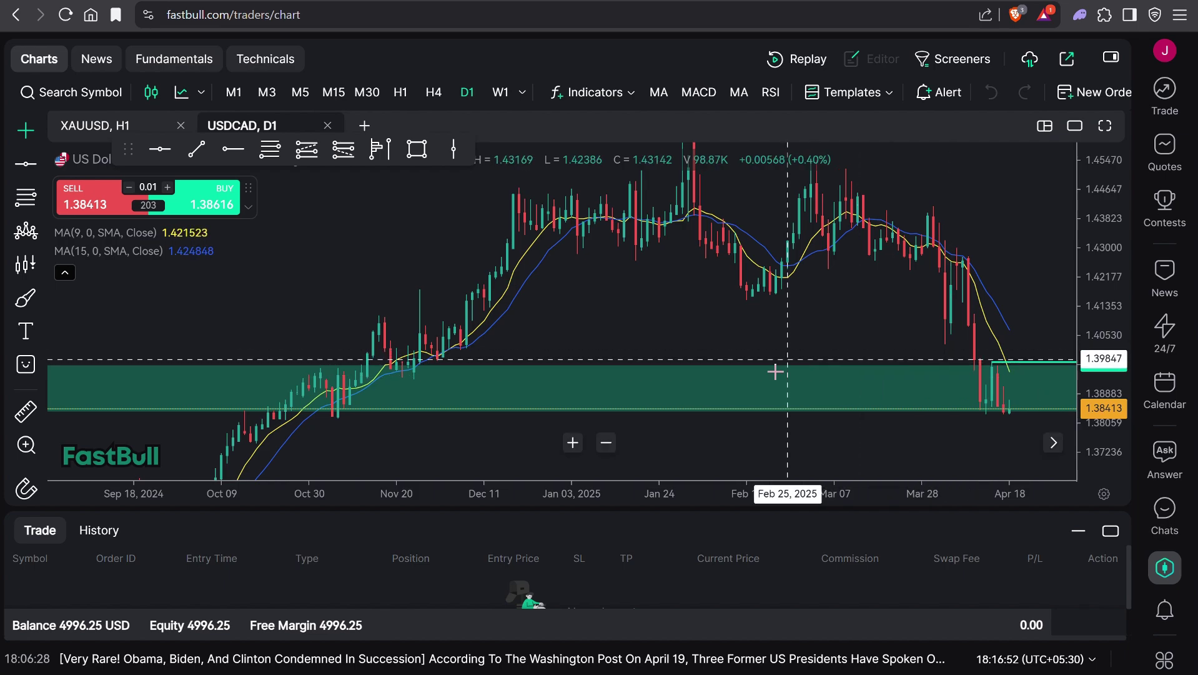
scroll(774, 388, "down", 3)
scroll(773, 387, "up", 3)
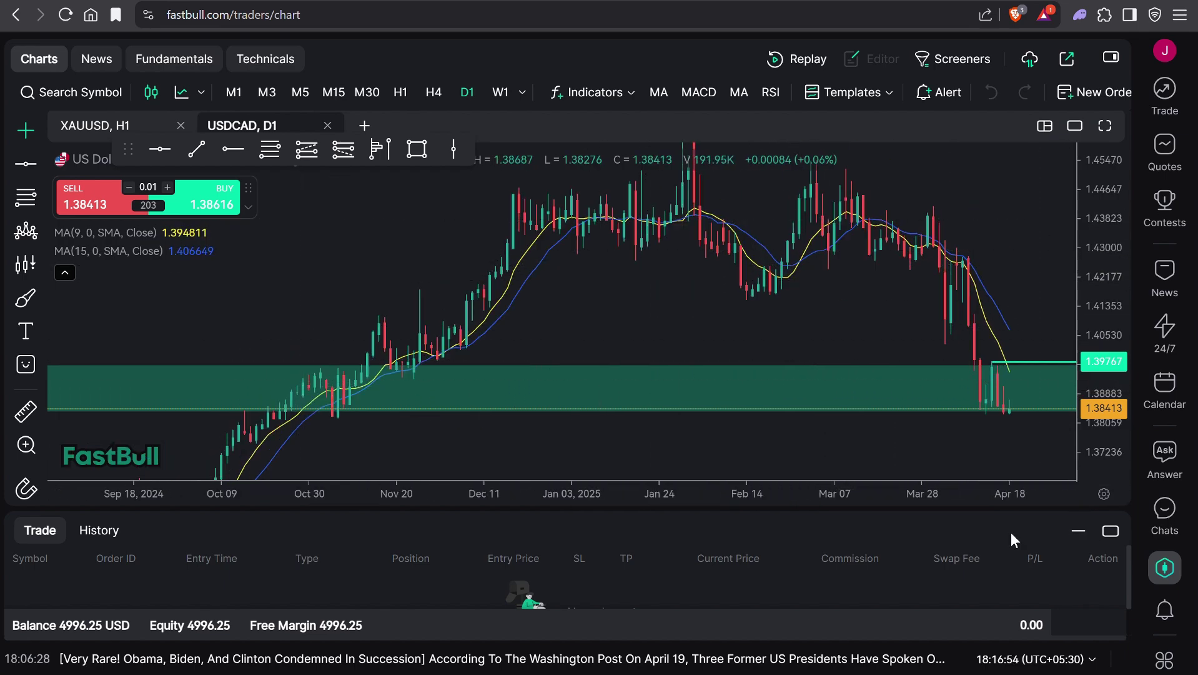
left_click(1077, 534)
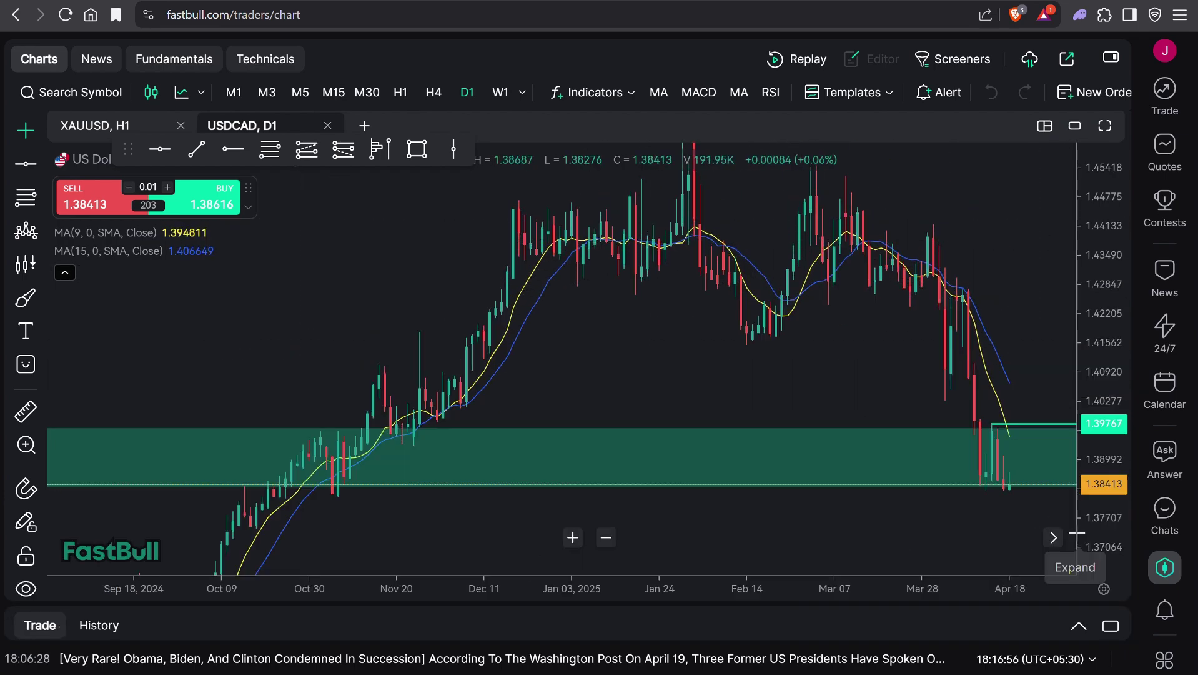
Step: Look through the drawing tools for the USDCAD daily chart, including the pattern and projection groups
left_click_drag(845, 280, 599, 397)
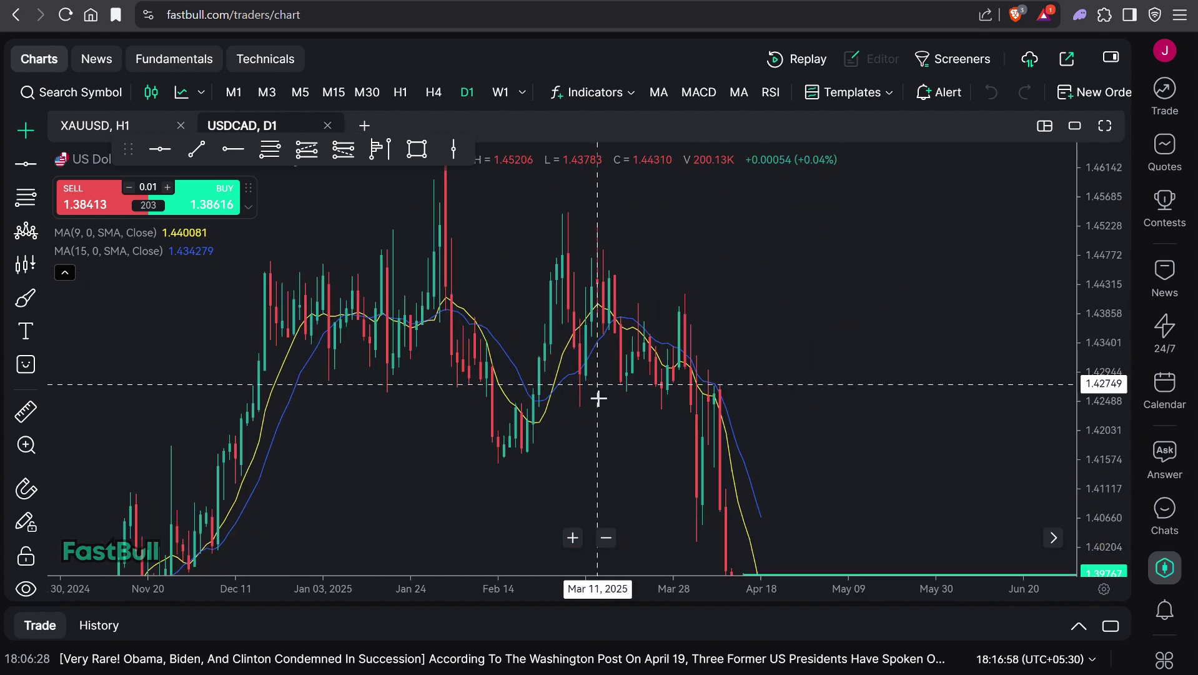
scroll(609, 402, "down", 4)
left_click_drag(1105, 262, 1106, 319)
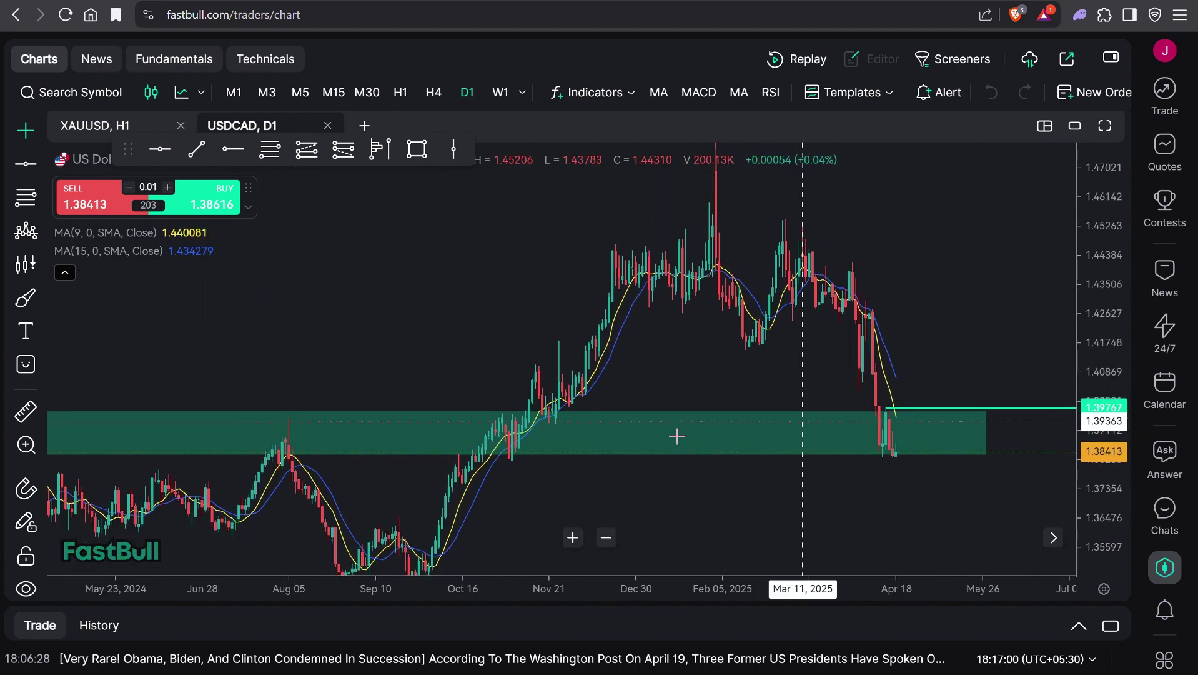
scroll(671, 437, "up", 2)
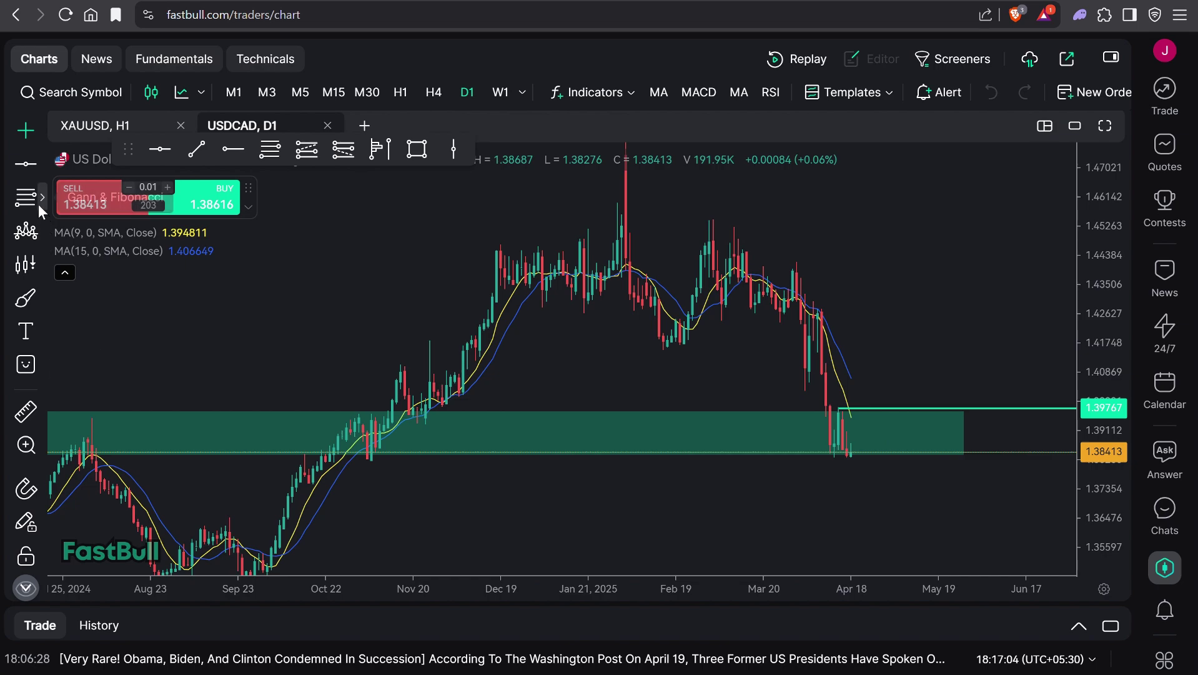
left_click(38, 203)
left_click(38, 235)
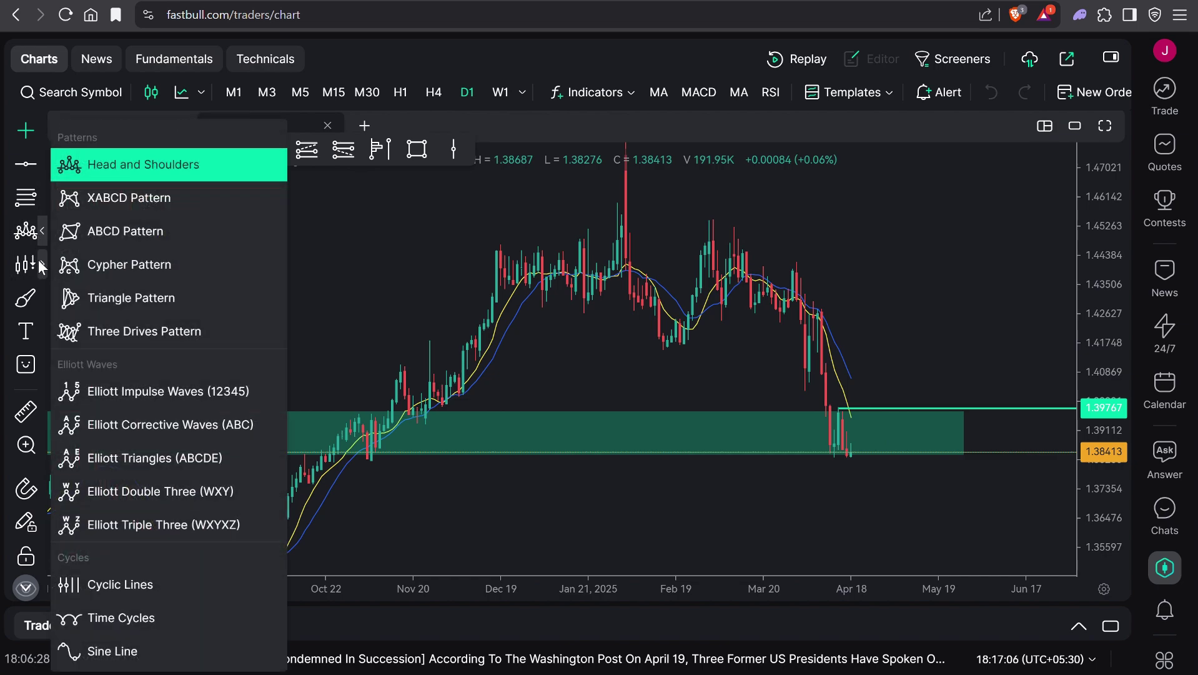
left_click(40, 262)
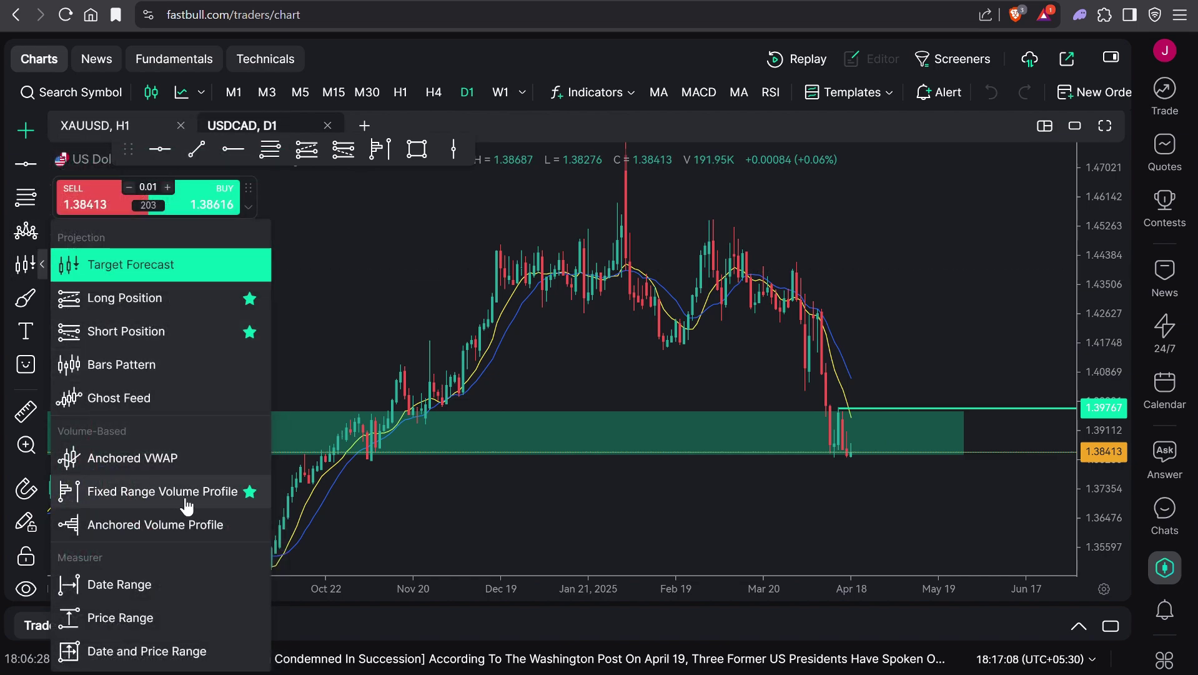
Step: Browse the available indicators and check the Screeners page, closing both to return to the chart
left_click(593, 96)
left_click(593, 95)
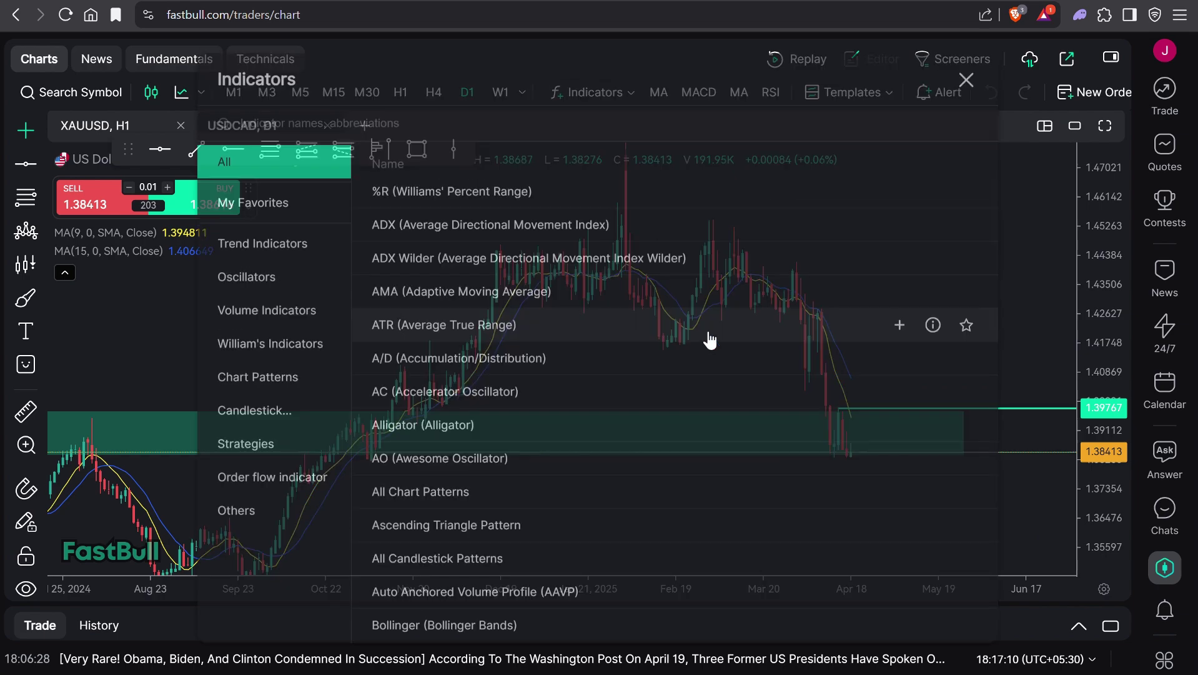
scroll(706, 340, "down", 7)
left_click(966, 87)
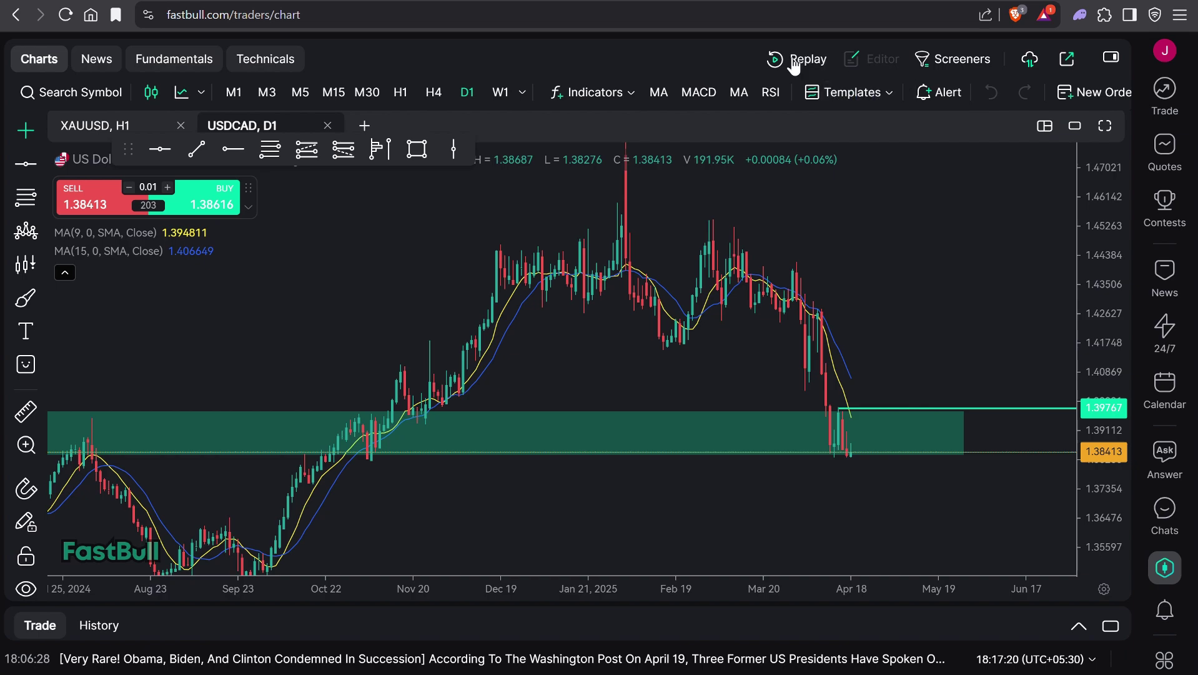
left_click(970, 60)
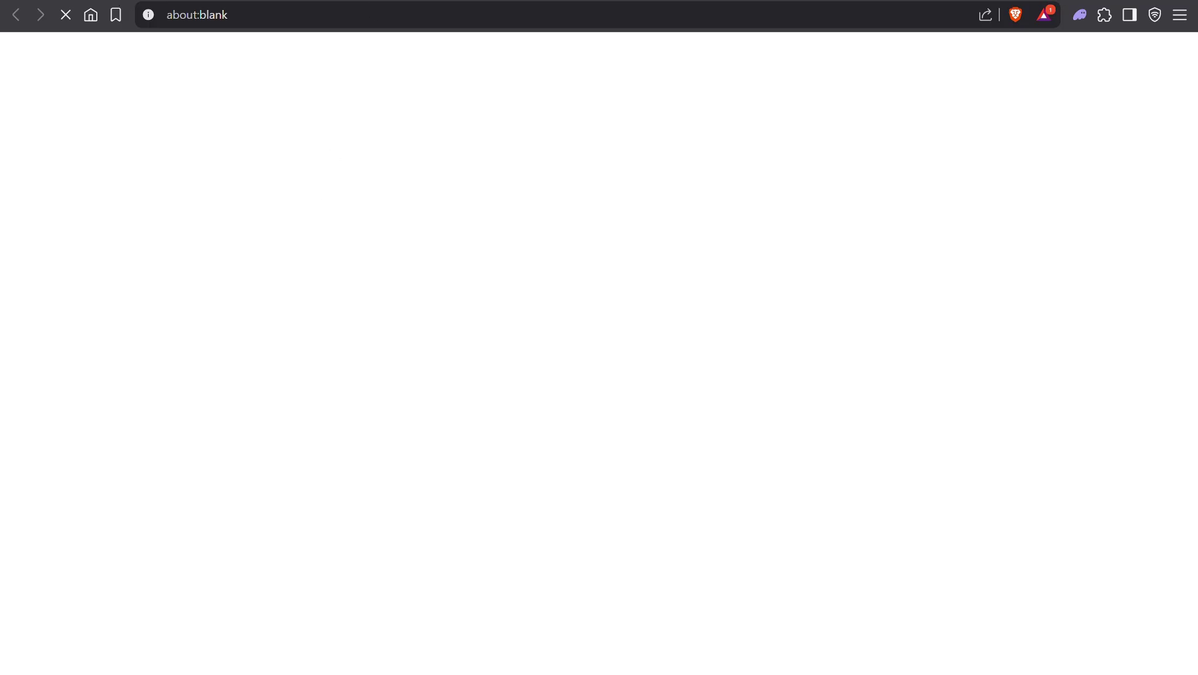
key("ctrl+w")
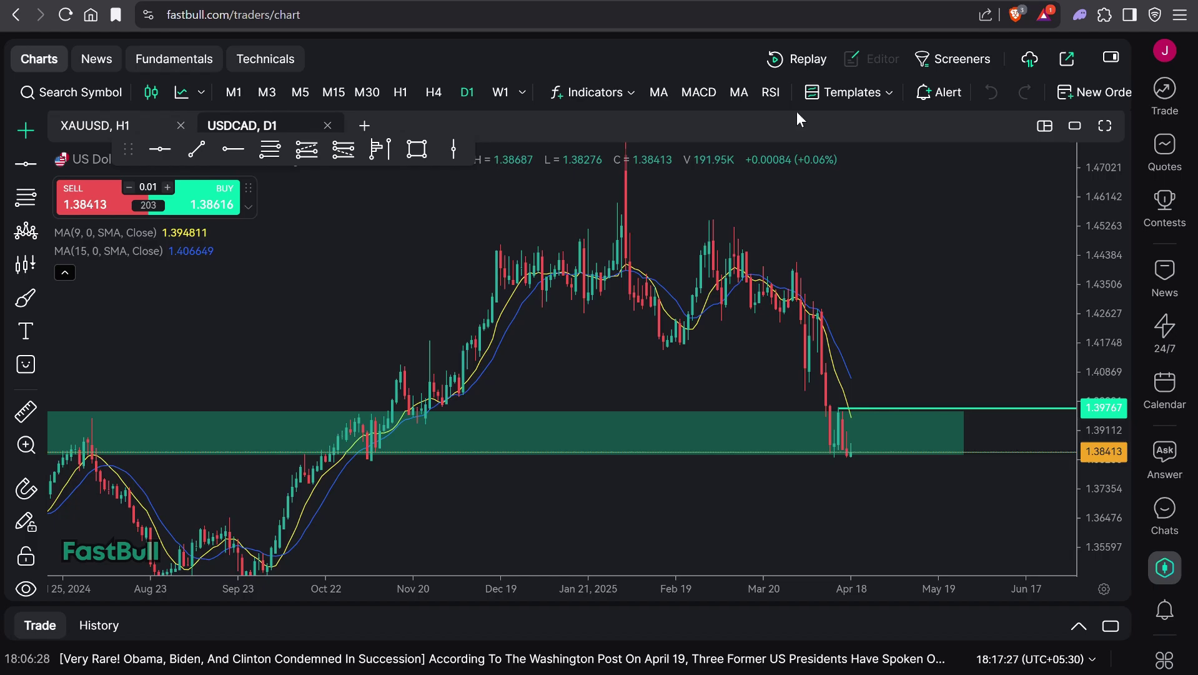
Step: Set up a training-mode replay of USDCAD on the H1 timeframe, starting from a candle on Feb 25, 2025
left_click(800, 65)
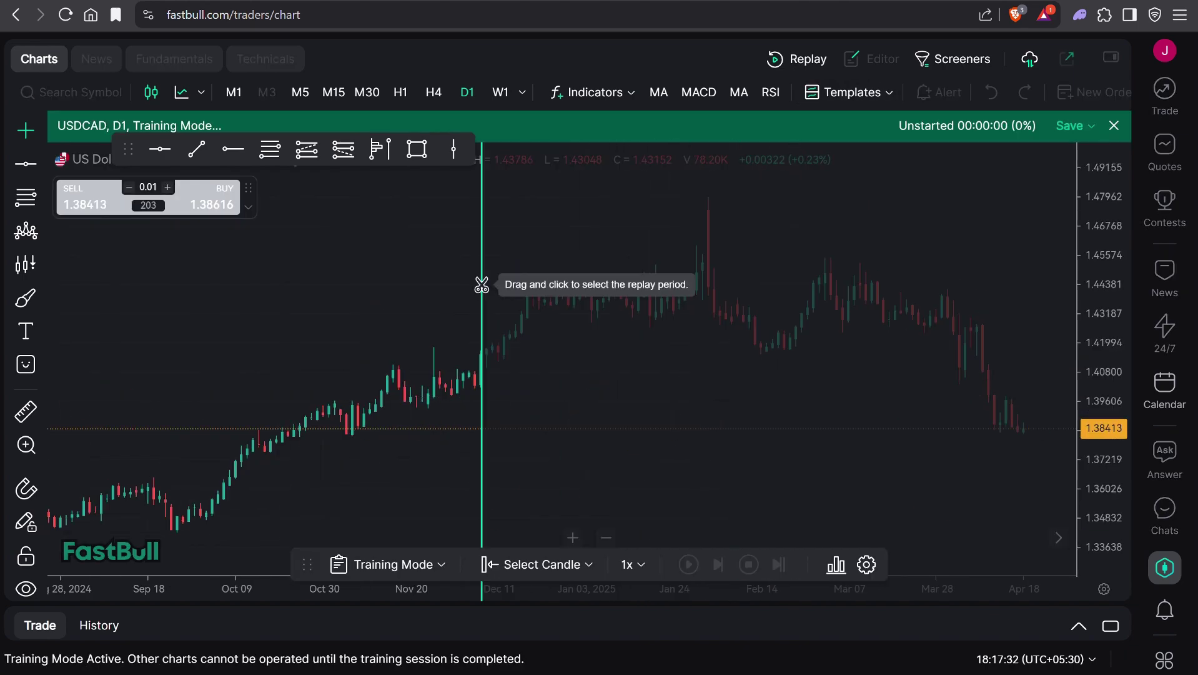
left_click(401, 94)
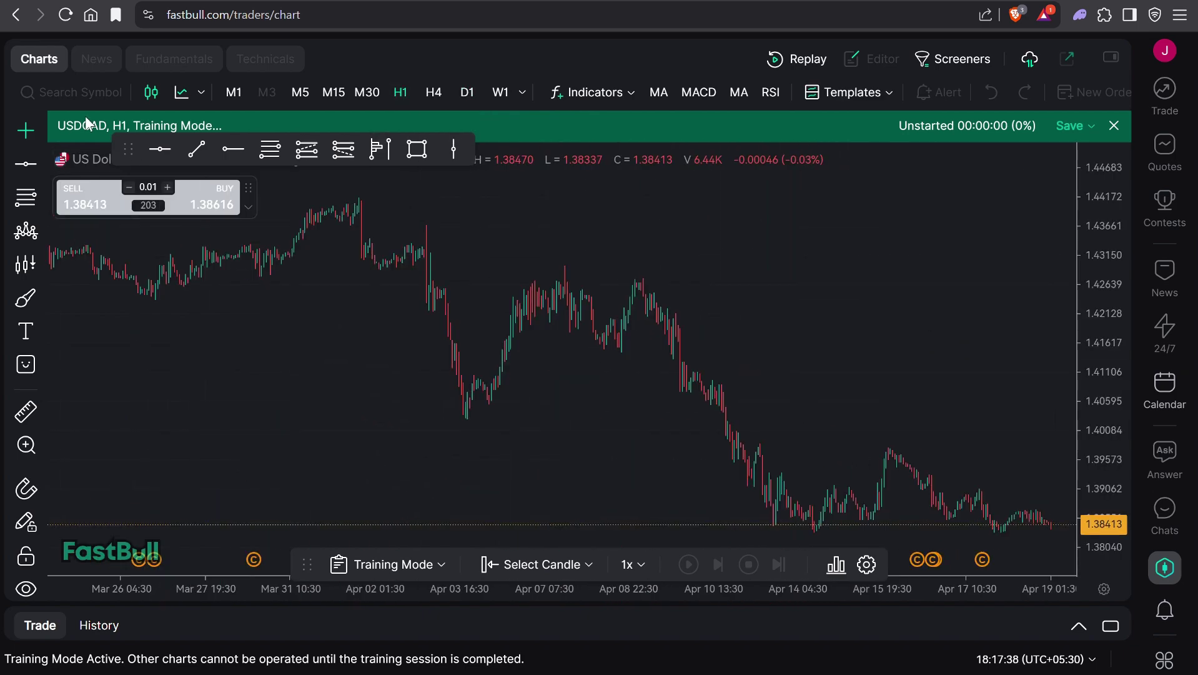
scroll(609, 335, "down", 2)
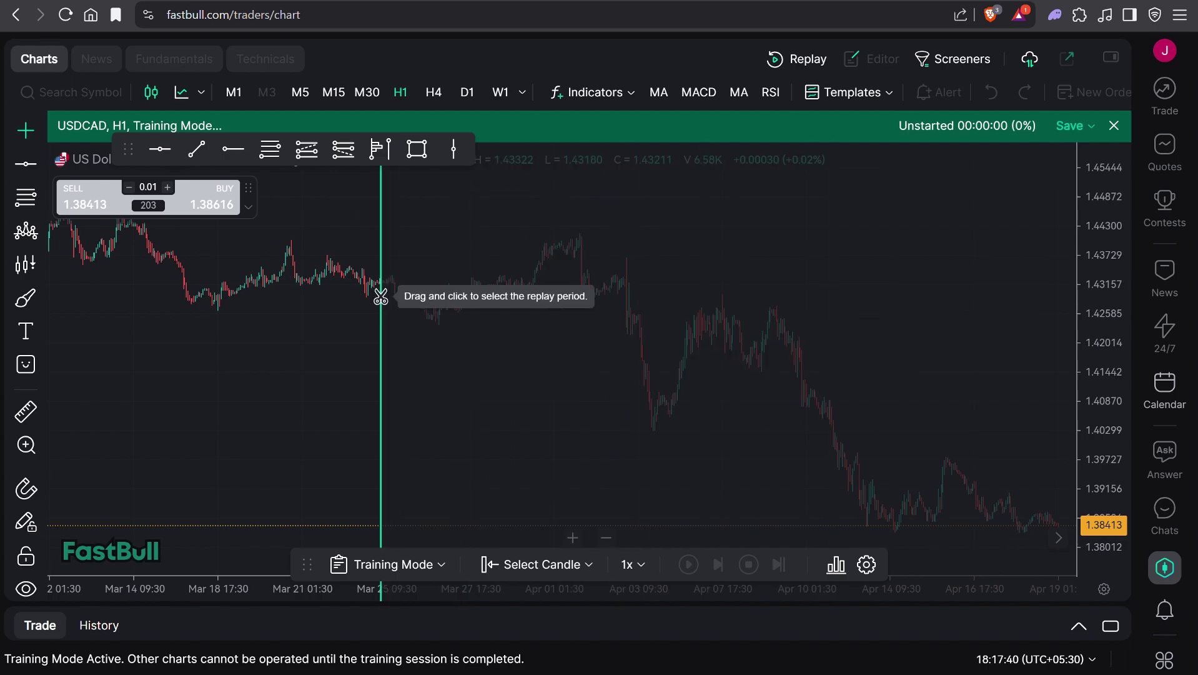
scroll(381, 296, "down", 3)
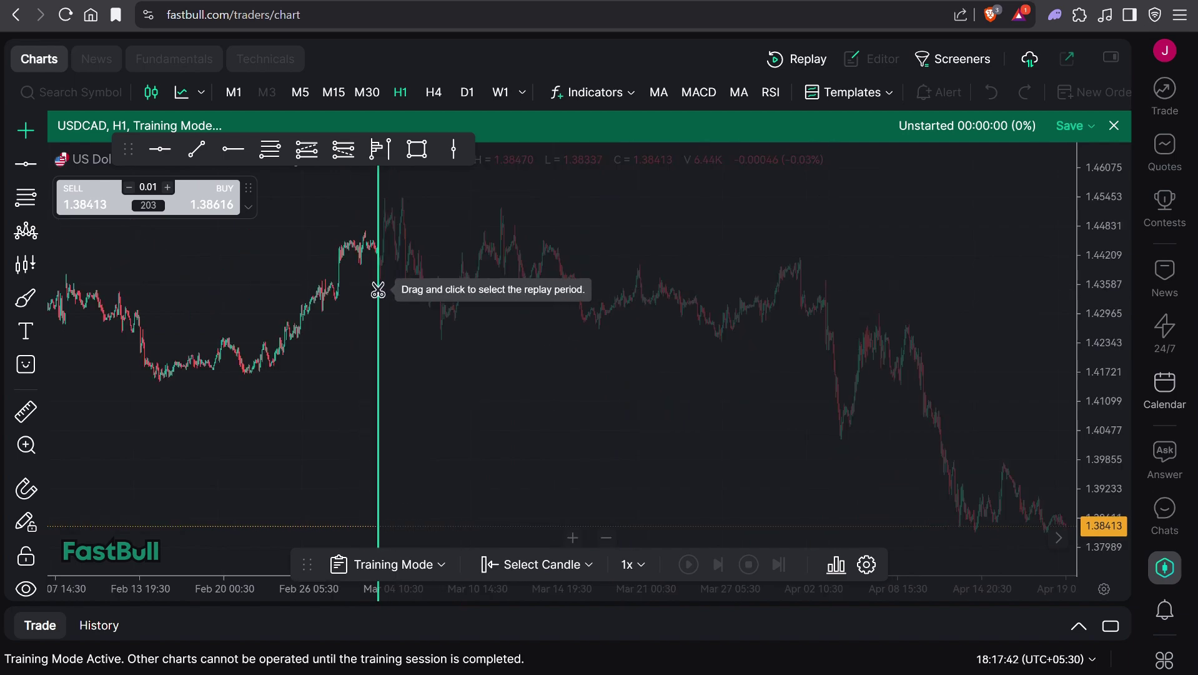
left_click(294, 289)
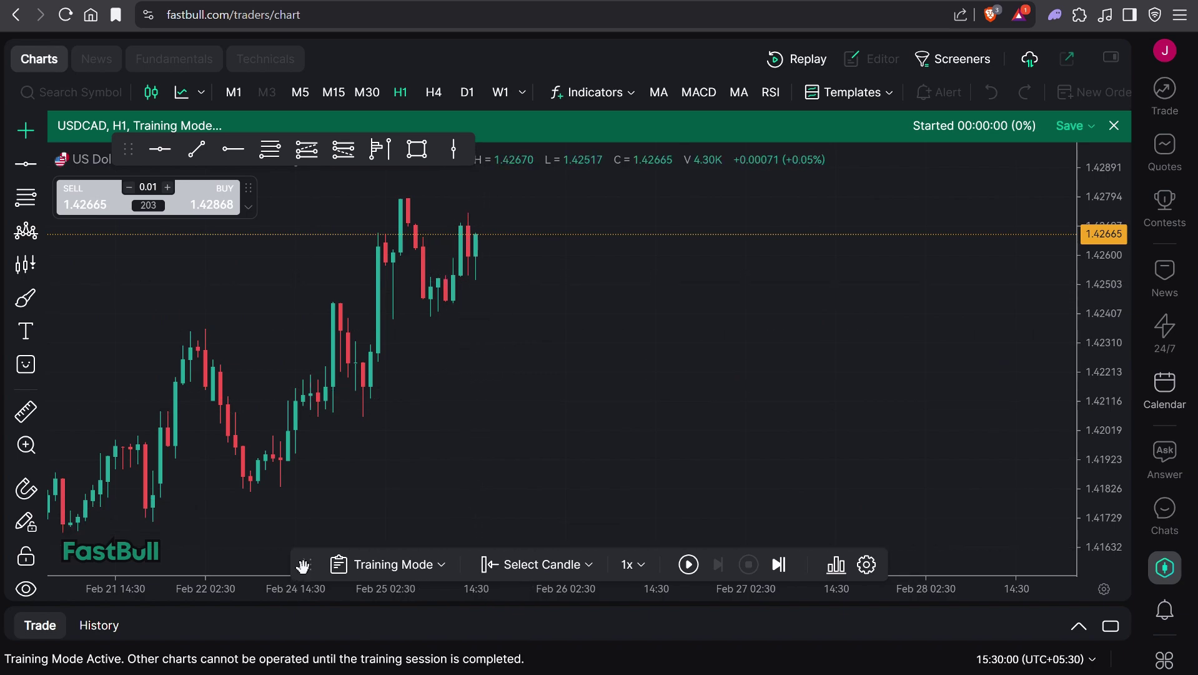
Step: Move the replay controls below the chart and play the replay at 1x speed, pausing it around Feb 26 02:30
left_click_drag(306, 564, 168, 659)
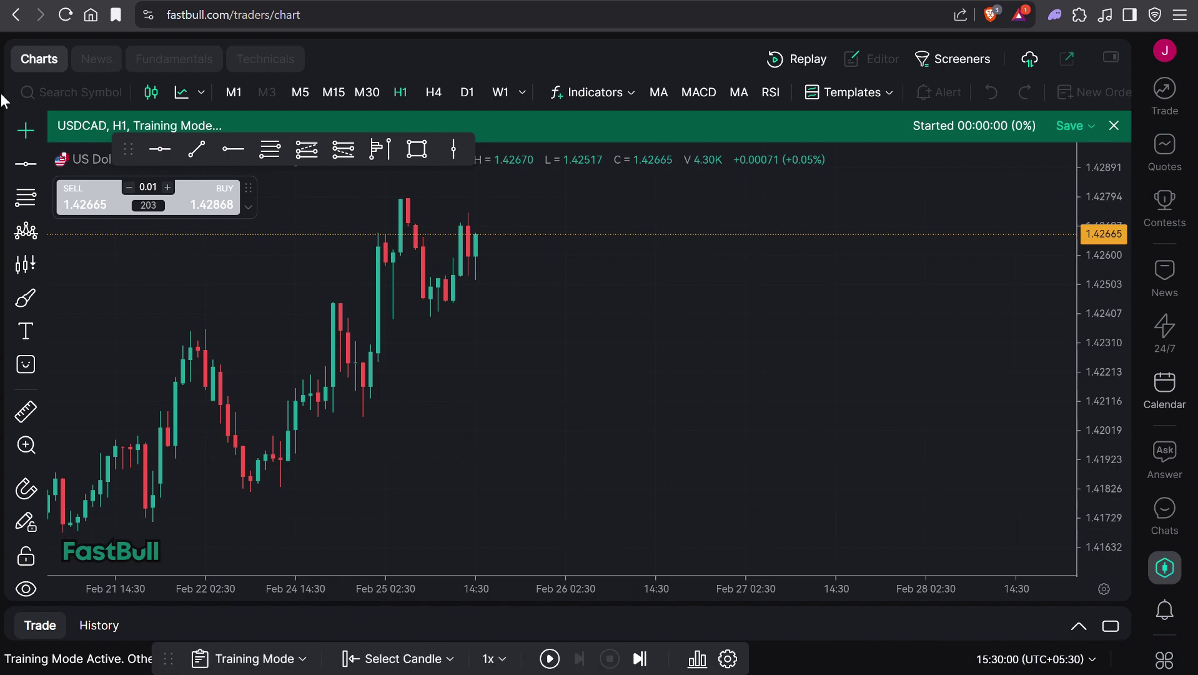
left_click_drag(653, 278, 749, 270)
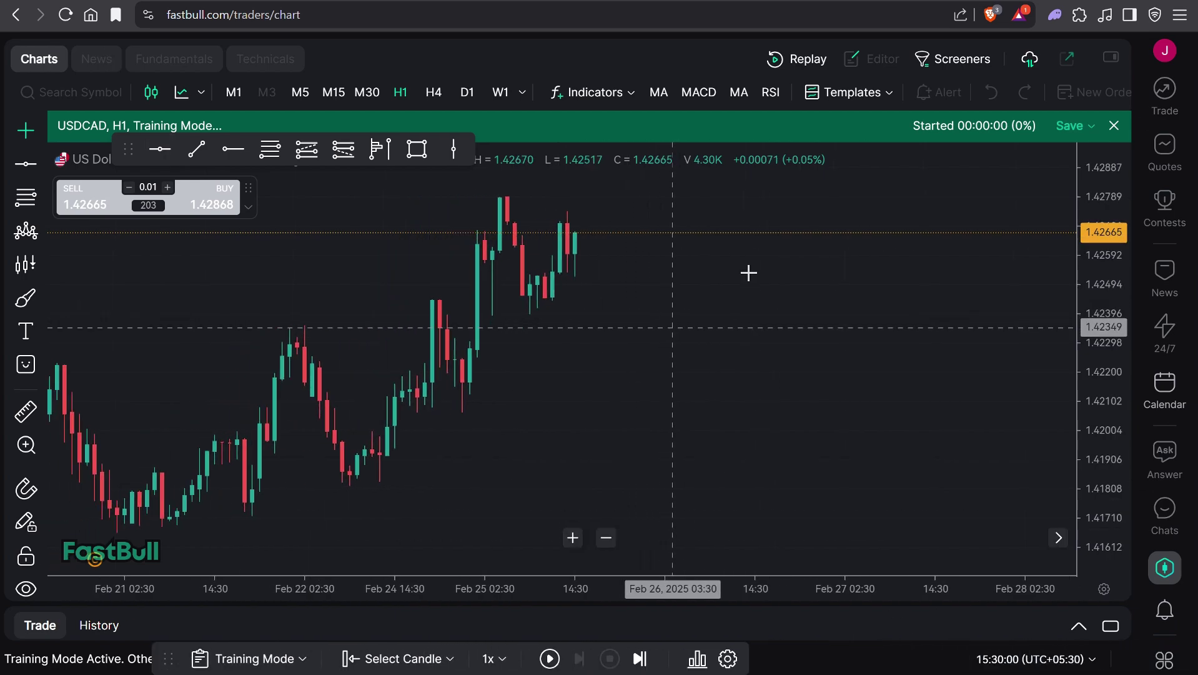
left_click(549, 659)
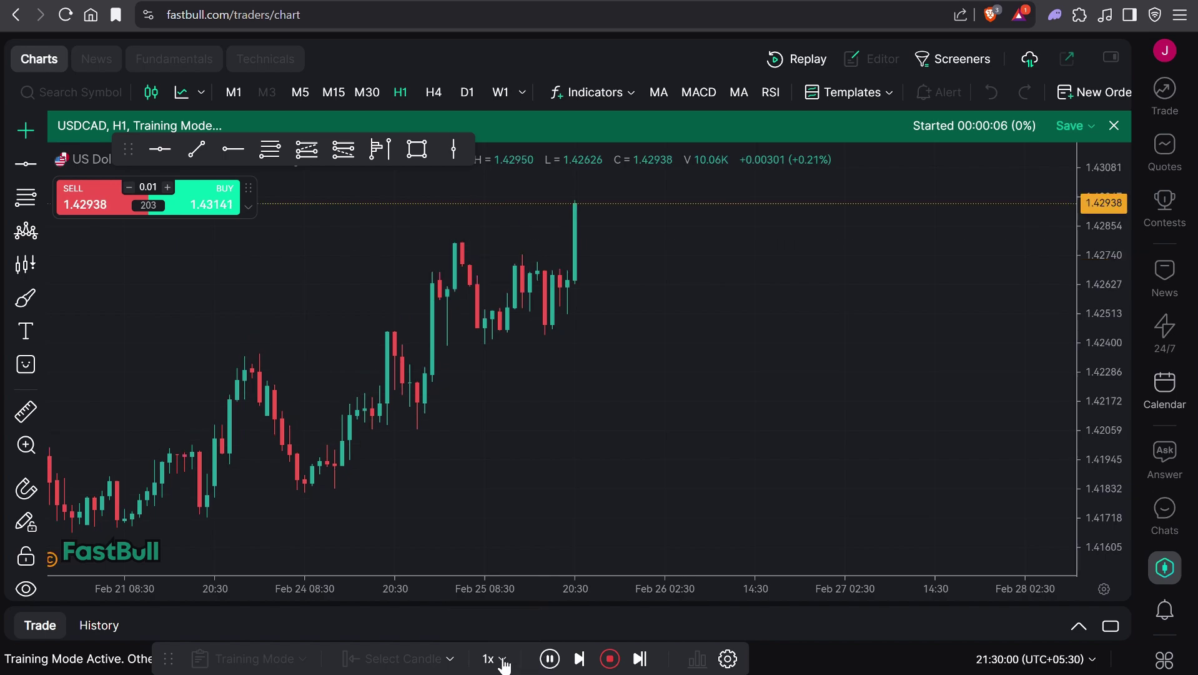
left_click(503, 659)
left_click(756, 491)
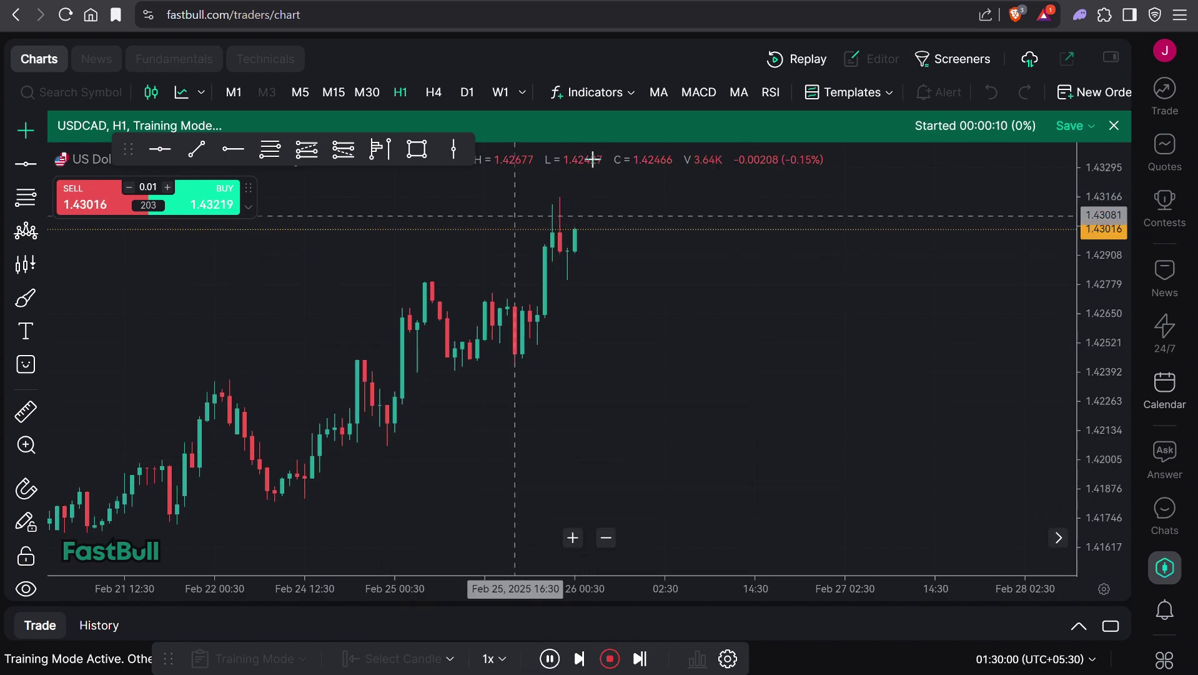
left_click(553, 665)
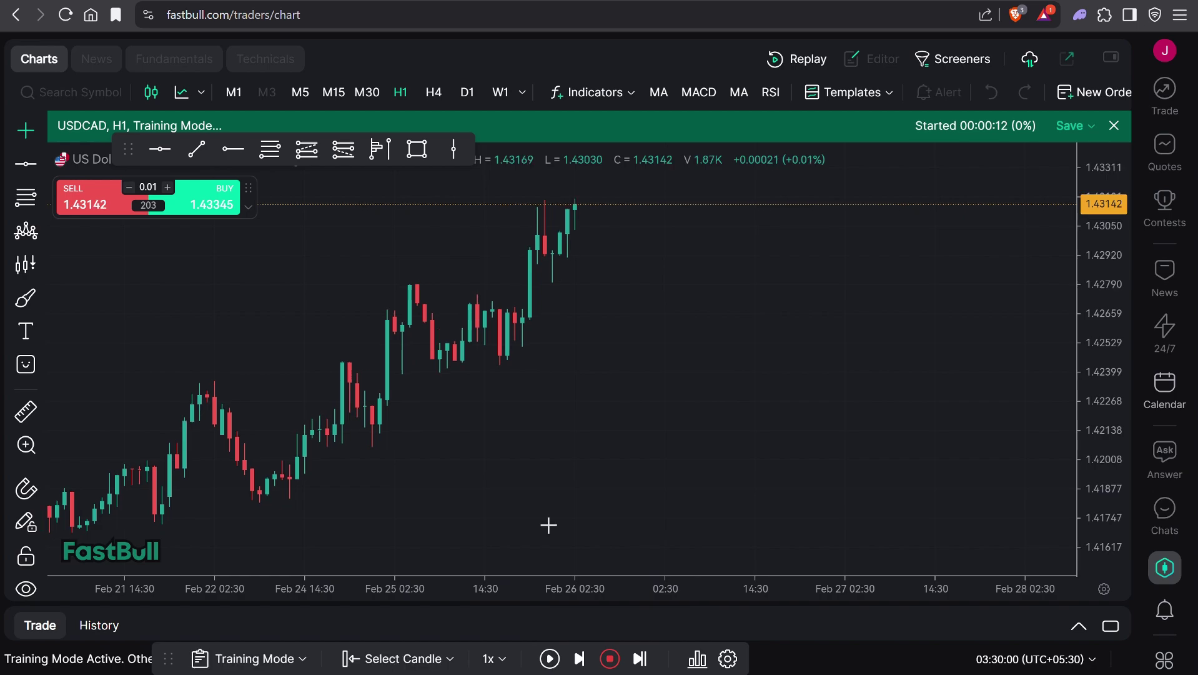
Step: Advance the paused USDCAD H1 replay eight candles, one at a time, to the Feb 26 10:30 candle
scroll(672, 315, "down", 5)
scroll(640, 409, "up", 7)
left_click_drag(521, 293, 591, 220)
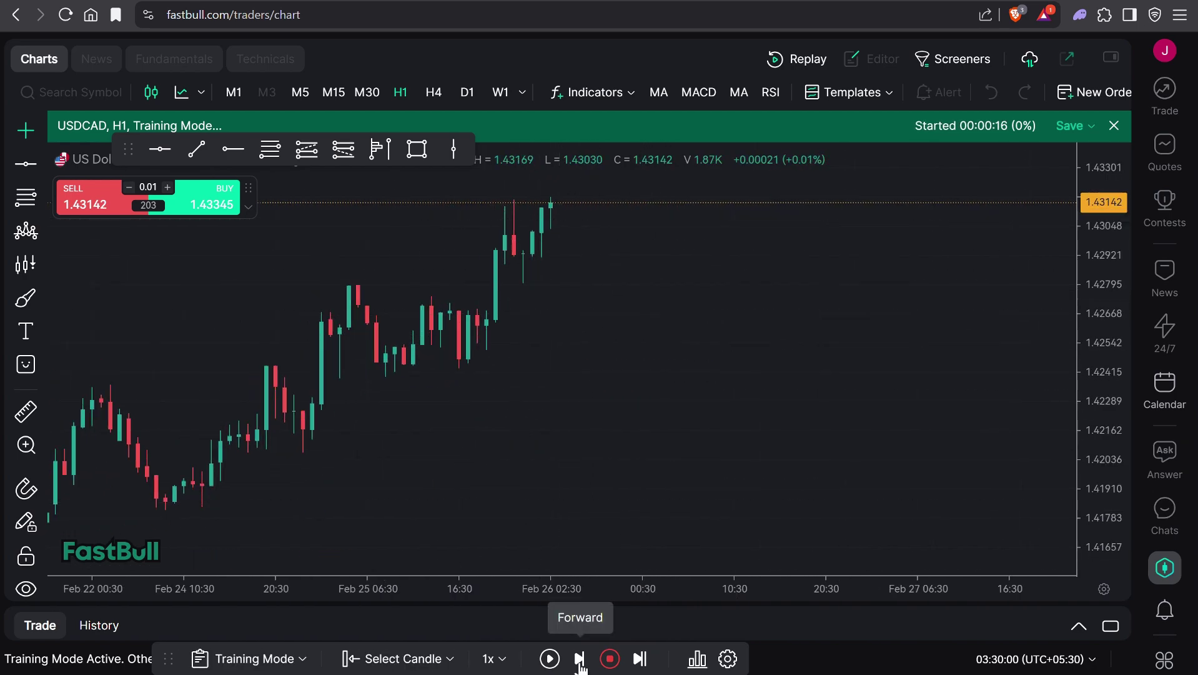
left_click(579, 664)
left_click(579, 664)
left_click(579, 663)
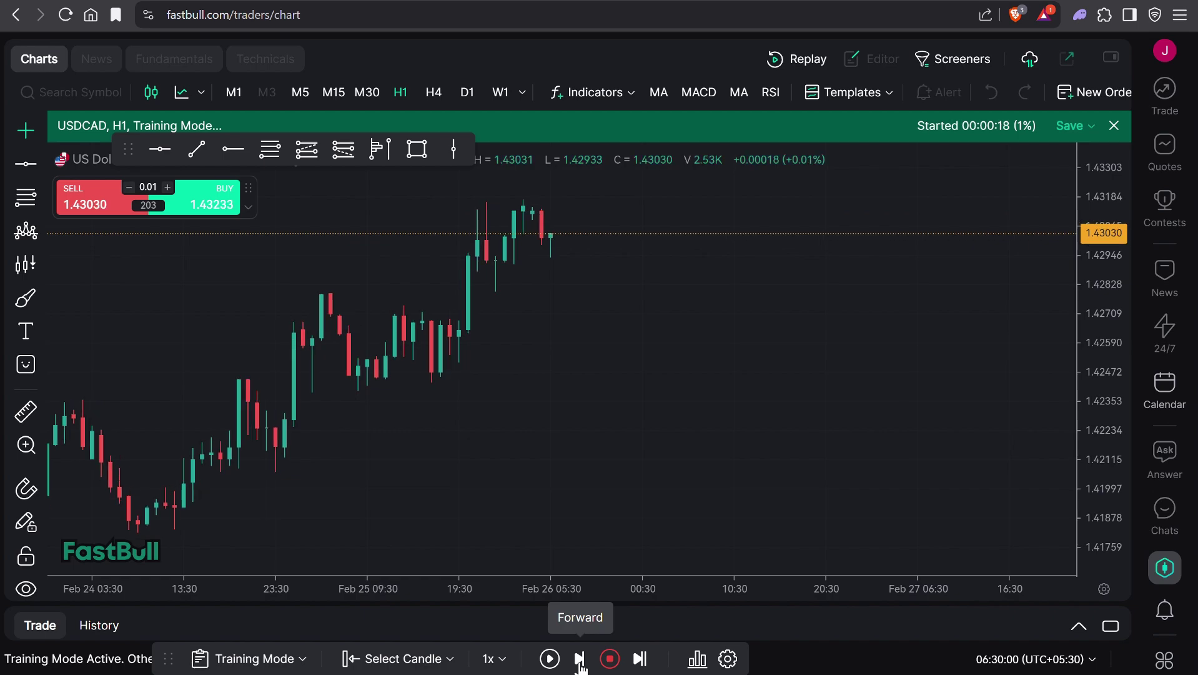
left_click(580, 664)
left_click(579, 664)
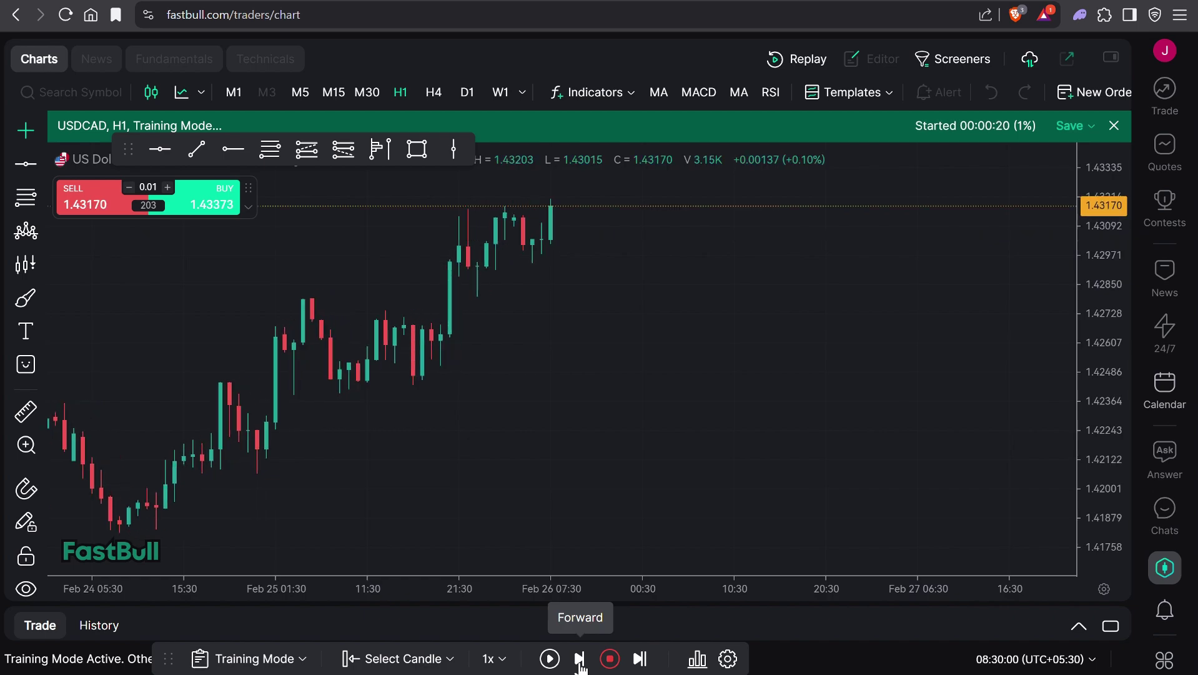
left_click(580, 663)
left_click(580, 664)
left_click(579, 664)
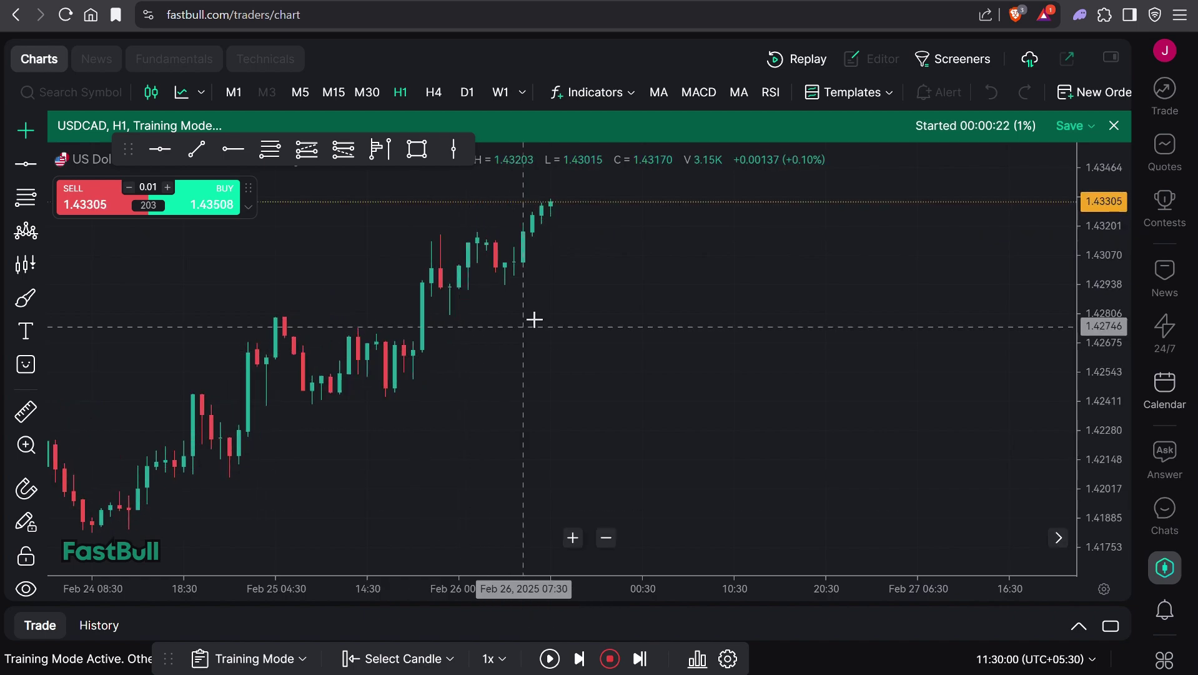
Step: Examine the replayed USDCAD H1 price action, from the February history up to the latest candle on Feb 26
scroll(602, 417, "down", 4)
left_click_drag(620, 410, 653, 351)
scroll(655, 350, "up", 4)
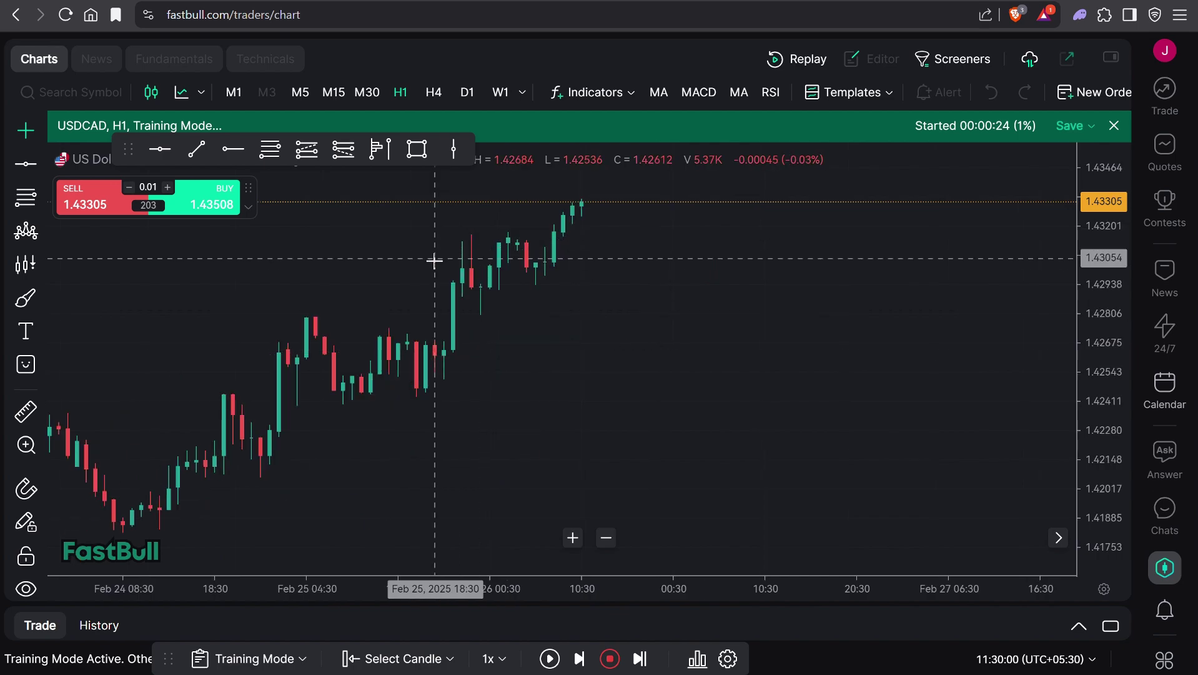
left_click_drag(551, 337, 679, 326)
scroll(569, 298, "down", 4)
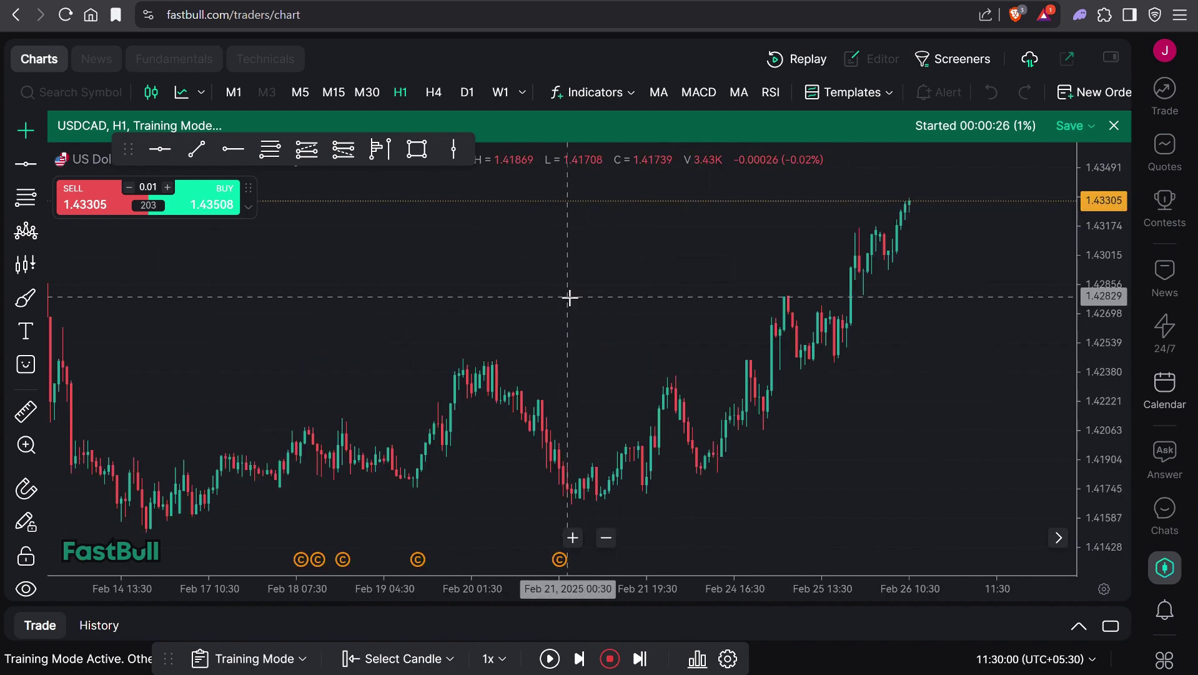
scroll(569, 297, "up", 3)
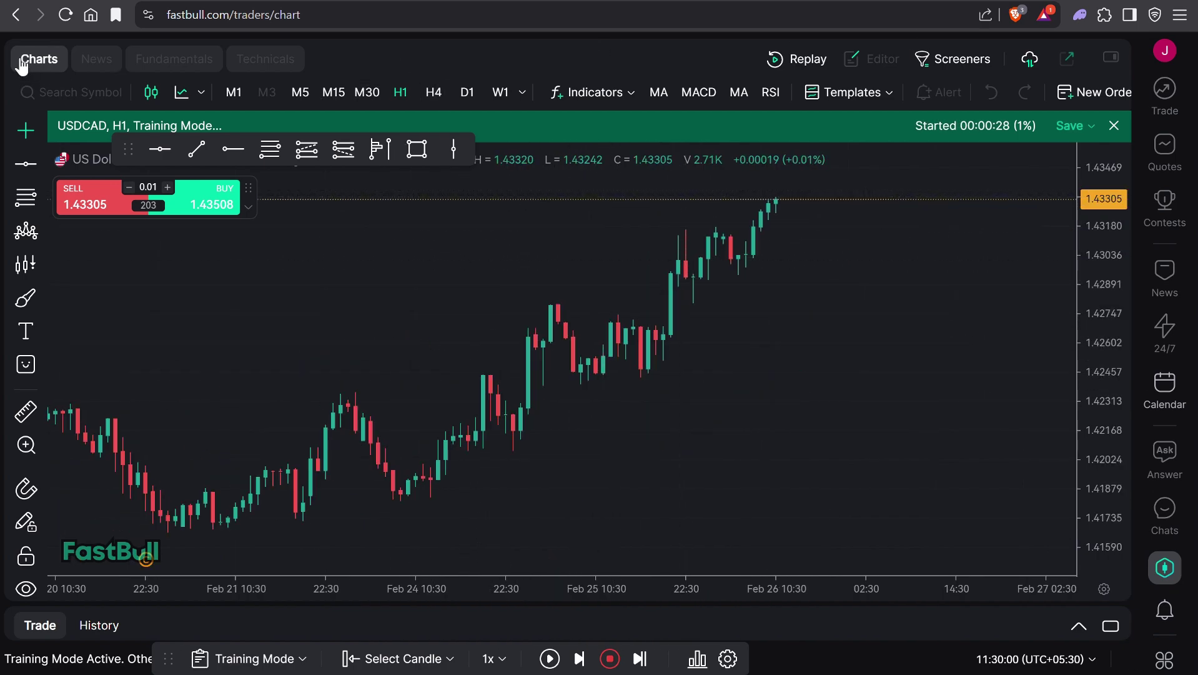
scroll(628, 414, "up", 1)
scroll(629, 414, "down", 1)
scroll(629, 415, "up", 1)
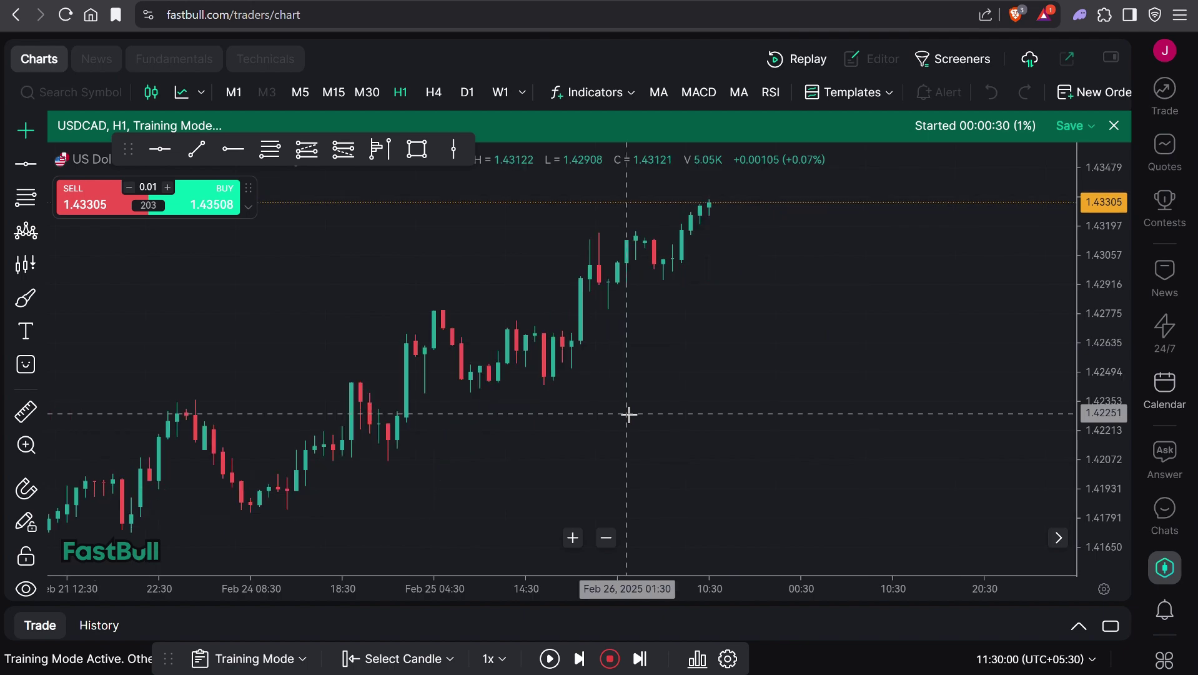
scroll(629, 414, "up", 1)
scroll(674, 289, "down", 2)
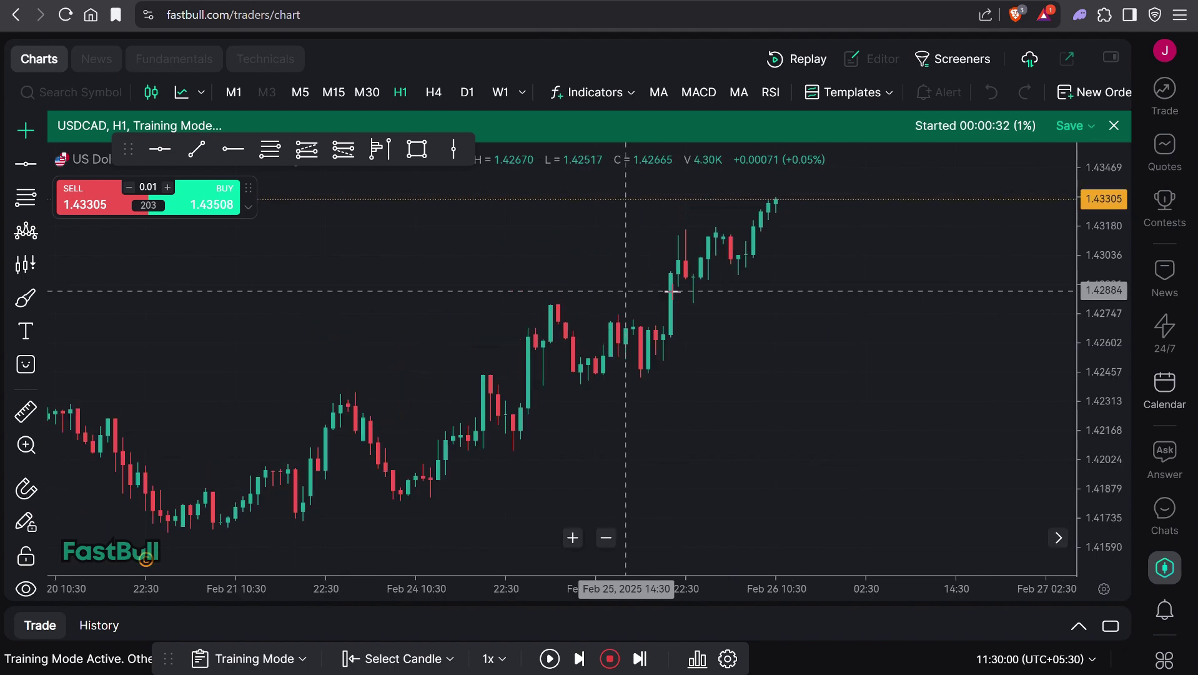
scroll(788, 335, "up", 1)
scroll(642, 375, "down", 2)
scroll(642, 375, "down", 3)
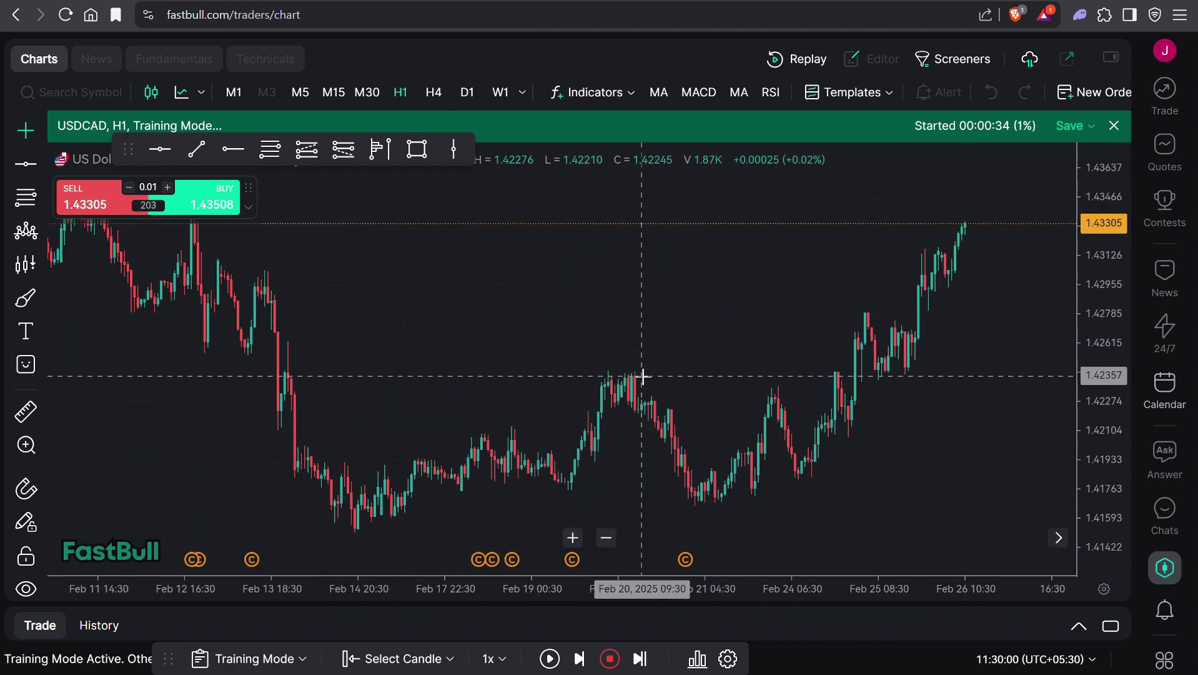
scroll(516, 353, "down", 2)
scroll(515, 357, "up", 4)
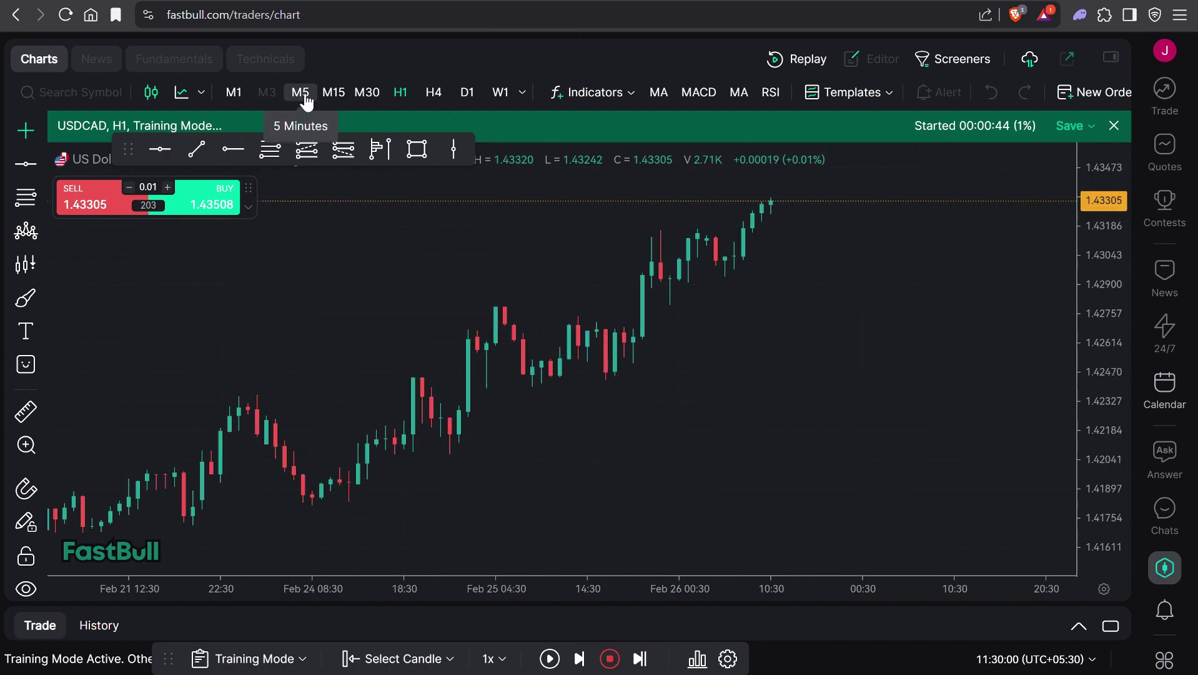
Step: View the paused replay on the lower timeframes M30, M5 and M1, checking the latest candles
left_click(369, 95)
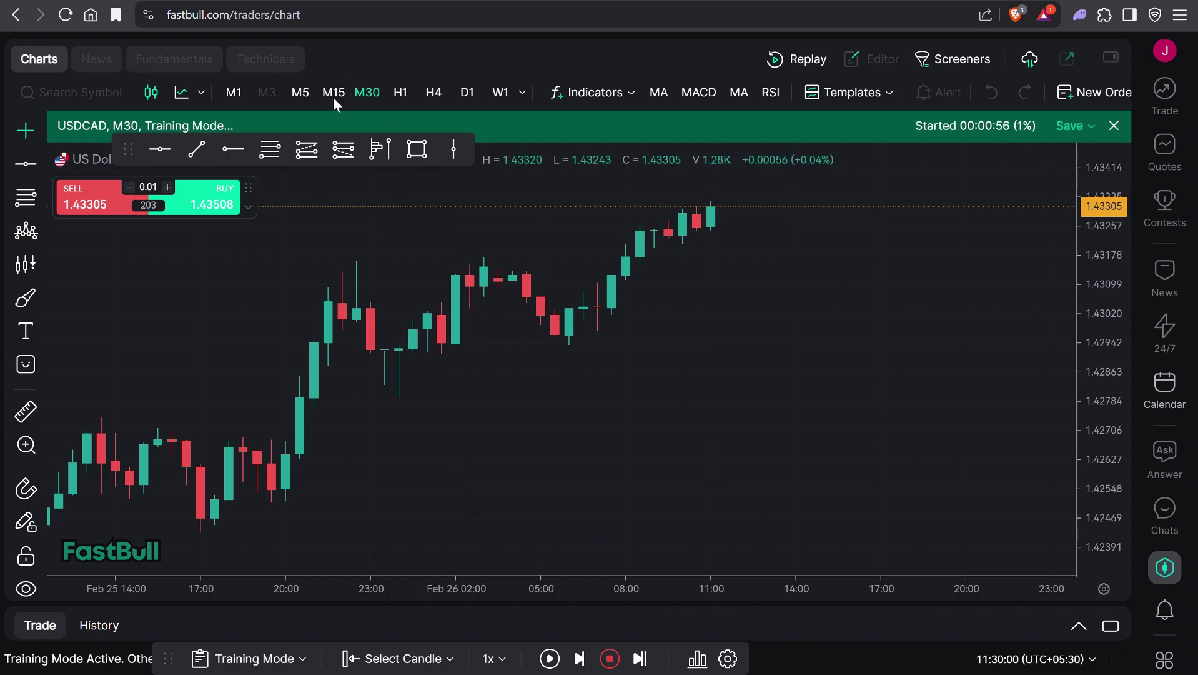
left_click(296, 94)
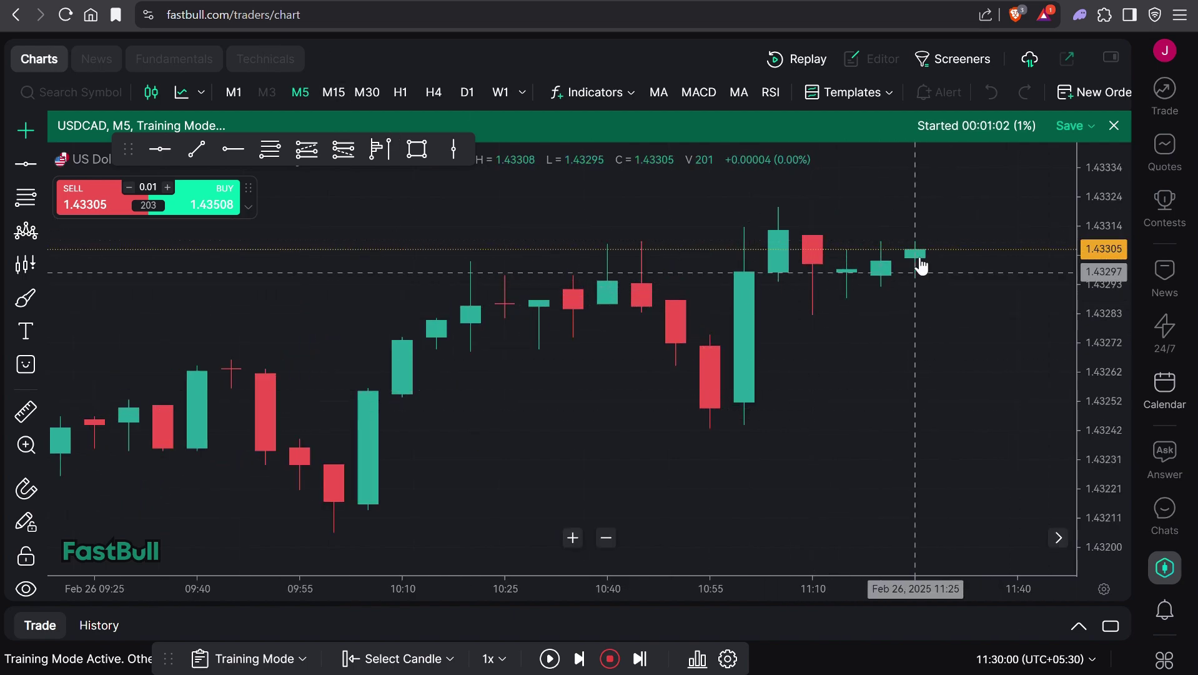
left_click(234, 92)
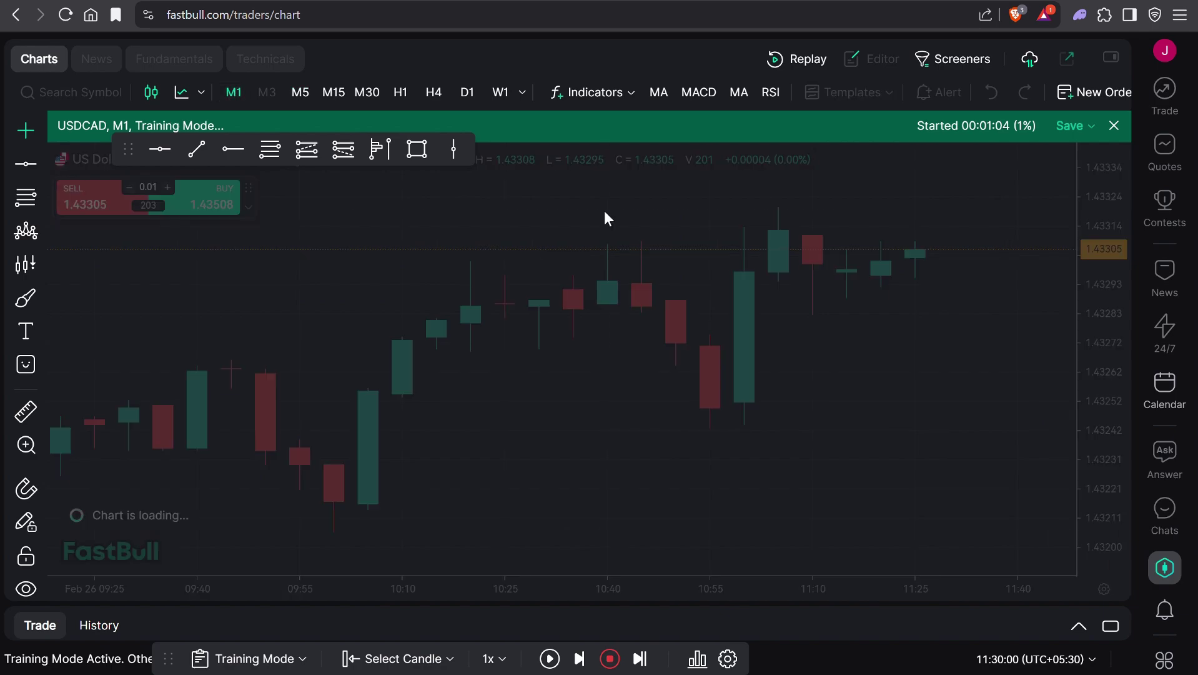
scroll(994, 424, "up", 3)
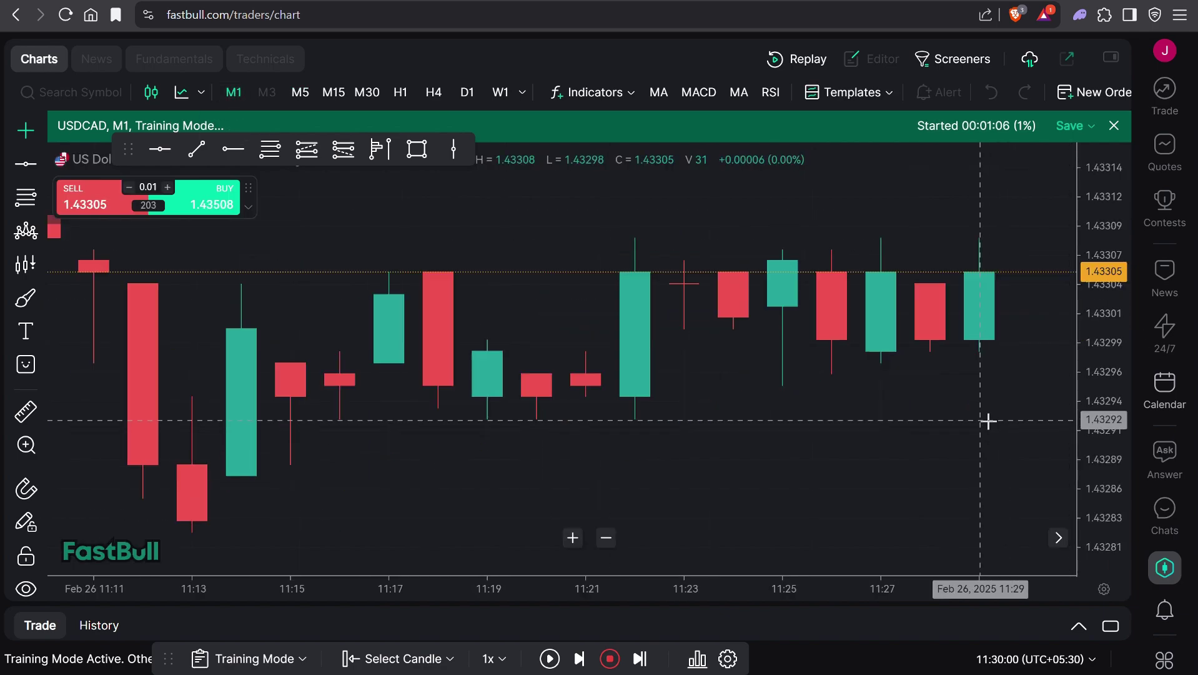
Step: Switch the replay chart through M30 and H1 up to H4 and view its candles back to mid-February
left_click(377, 102)
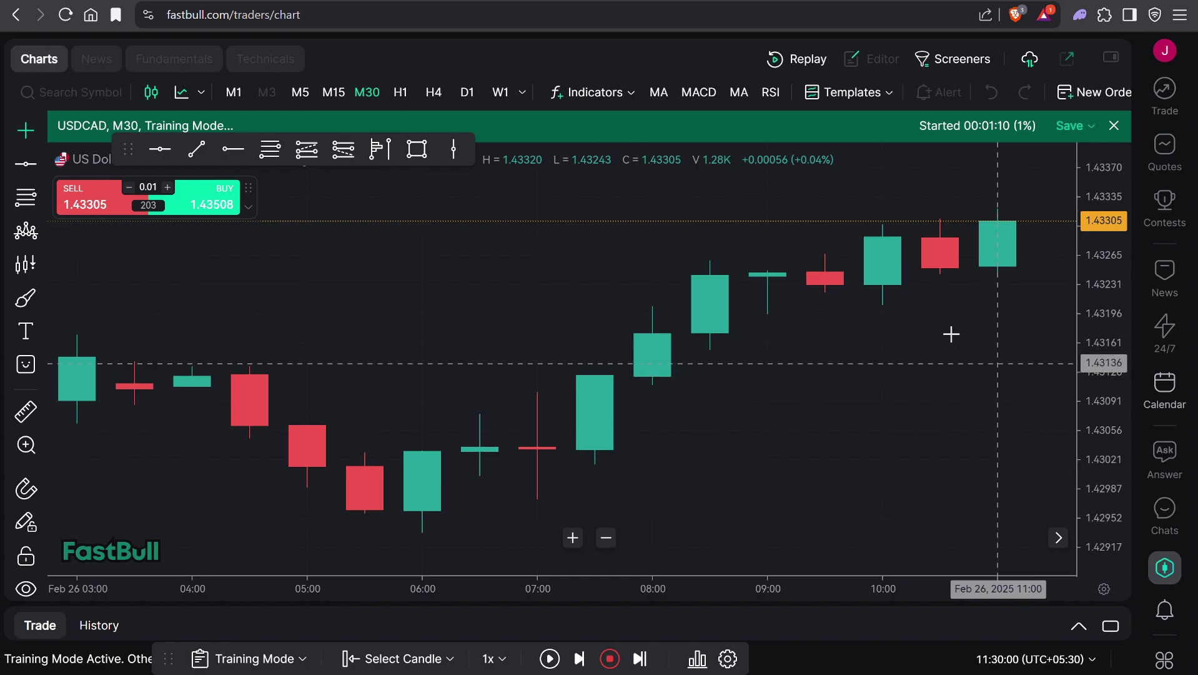
left_click(401, 95)
left_click(433, 95)
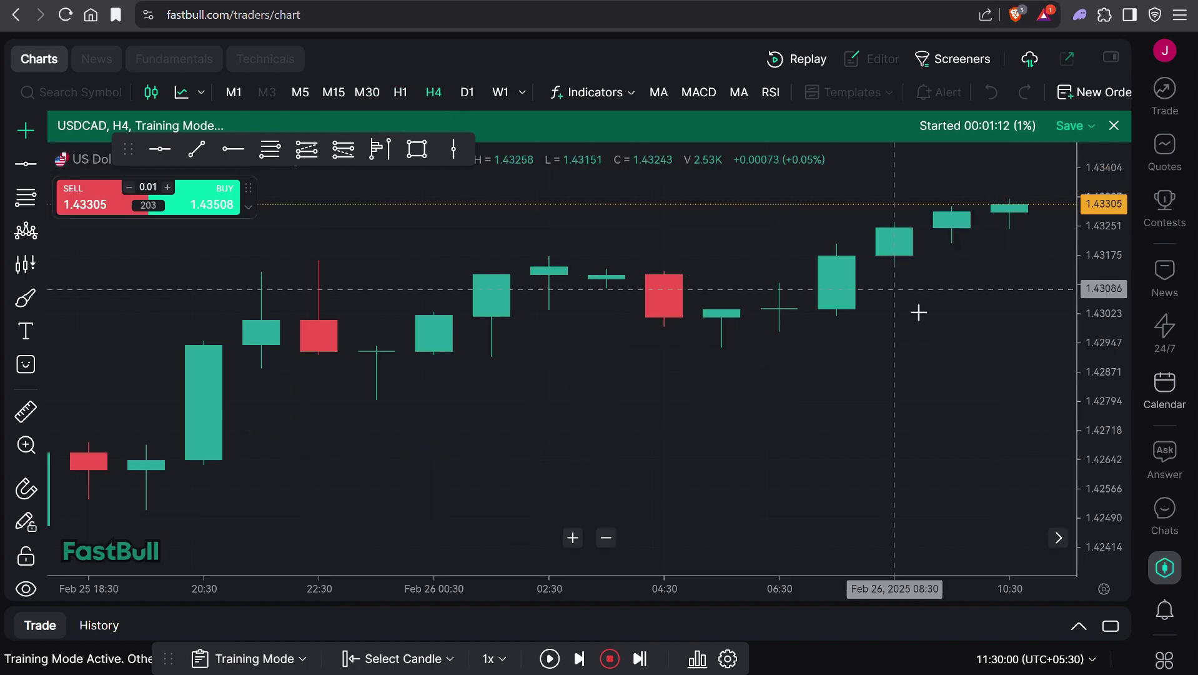
scroll(958, 386, "down", 10)
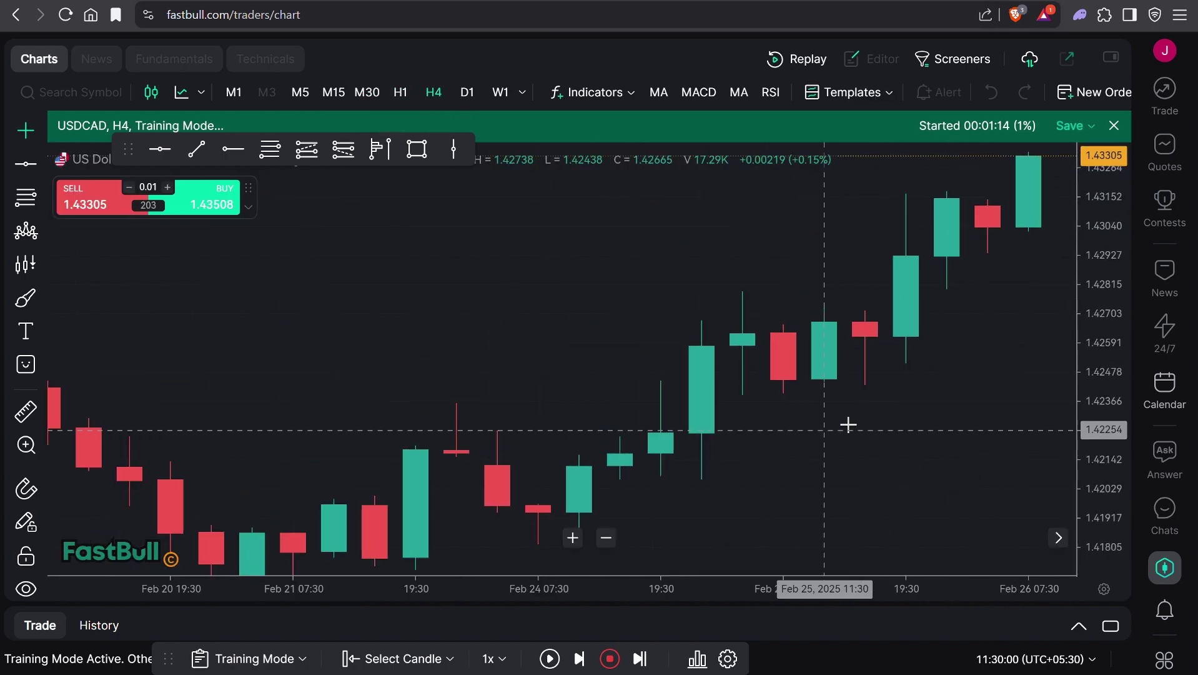
scroll(862, 412, "down", 4)
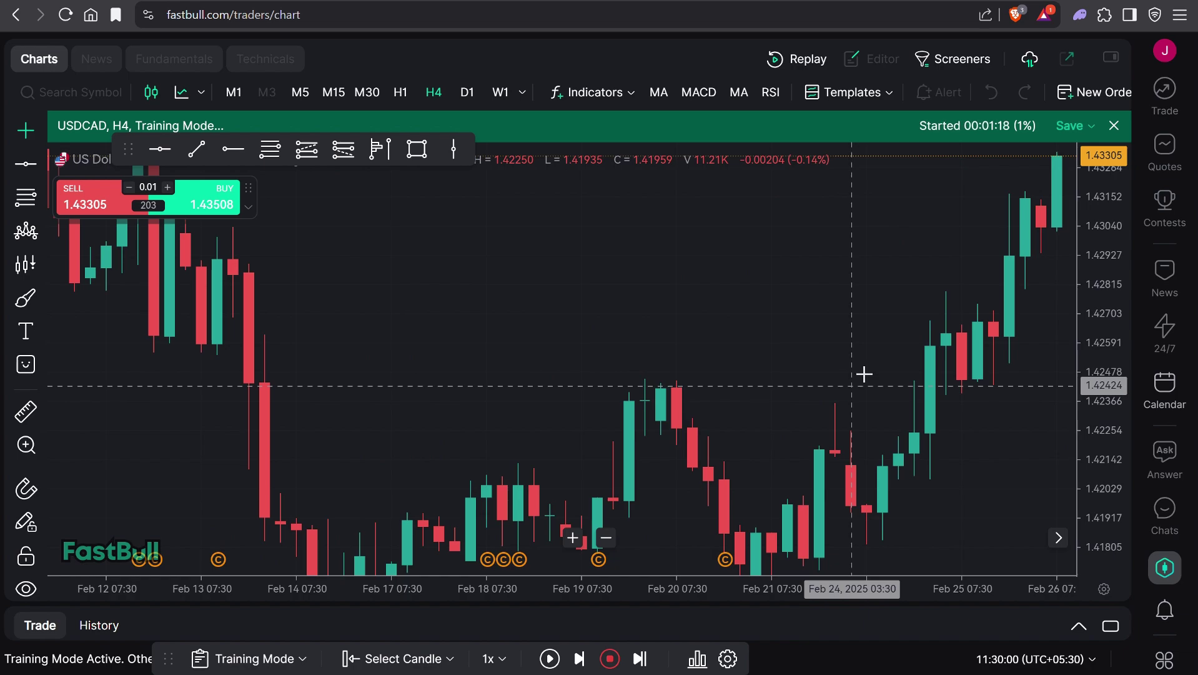
Step: Compress the H4 chart's price scale and reset it to automatic fit, showing candles back to late January
scroll(864, 374, "down", 6)
left_click_drag(1122, 300, 1124, 406)
scroll(923, 384, "up", 4)
left_click_drag(923, 384, 621, 367)
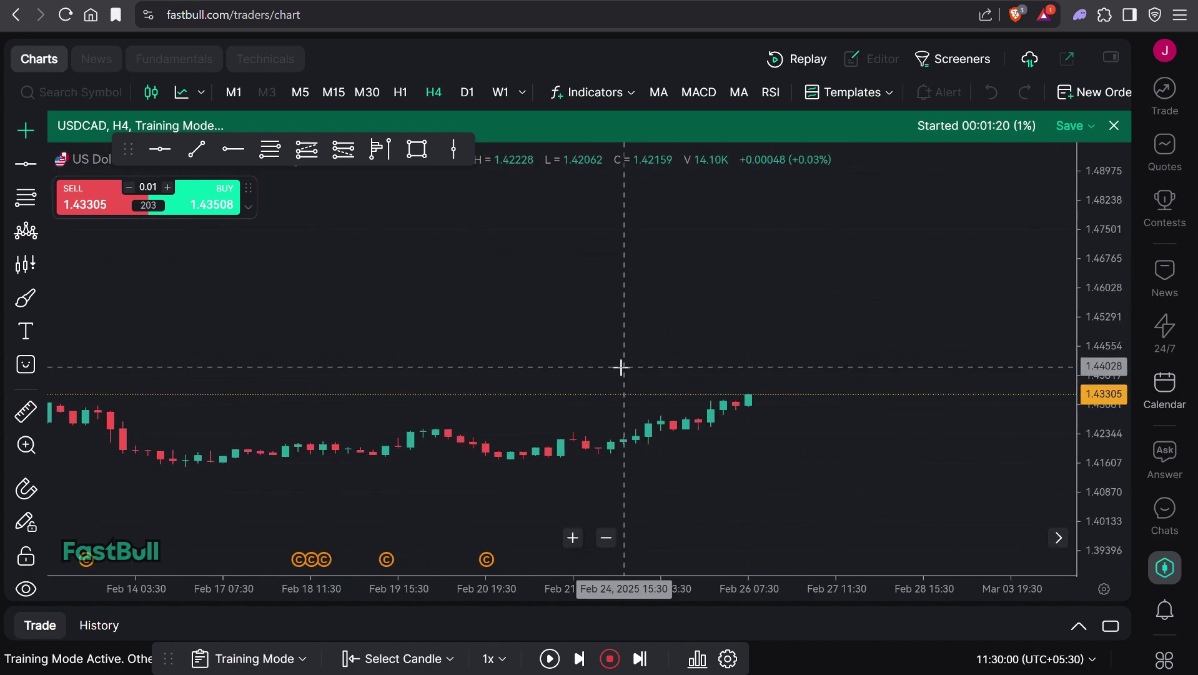
scroll(621, 368, "down", 6)
double_click(1094, 468)
scroll(882, 455, "up", 4)
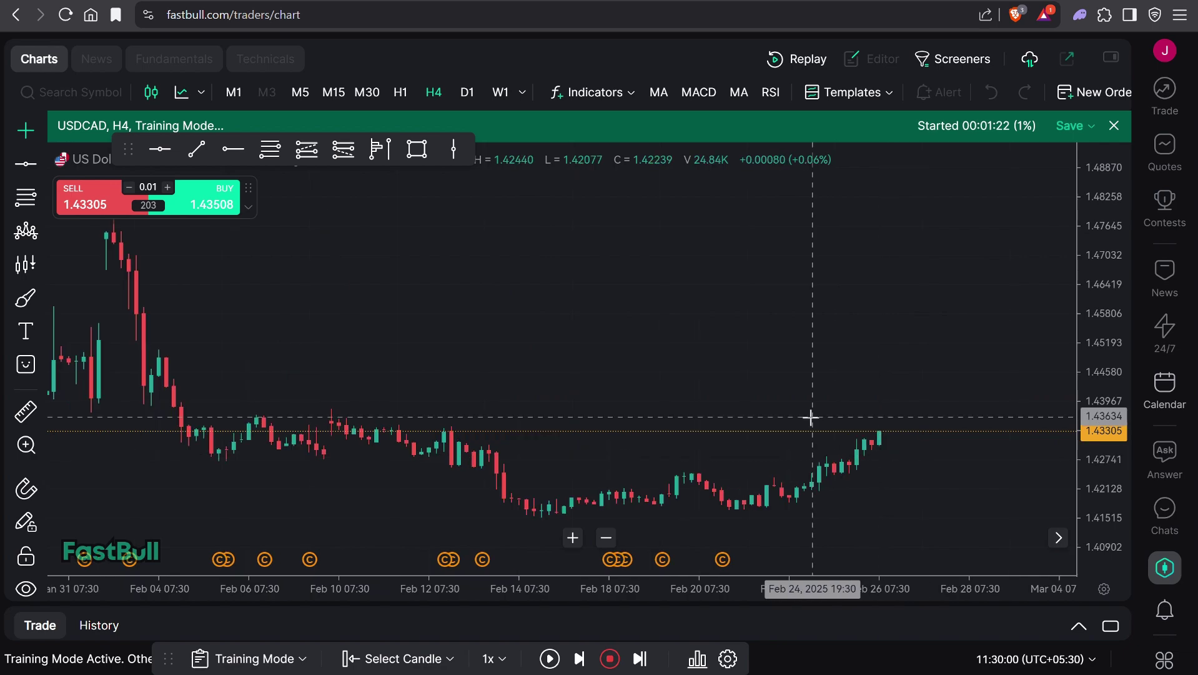